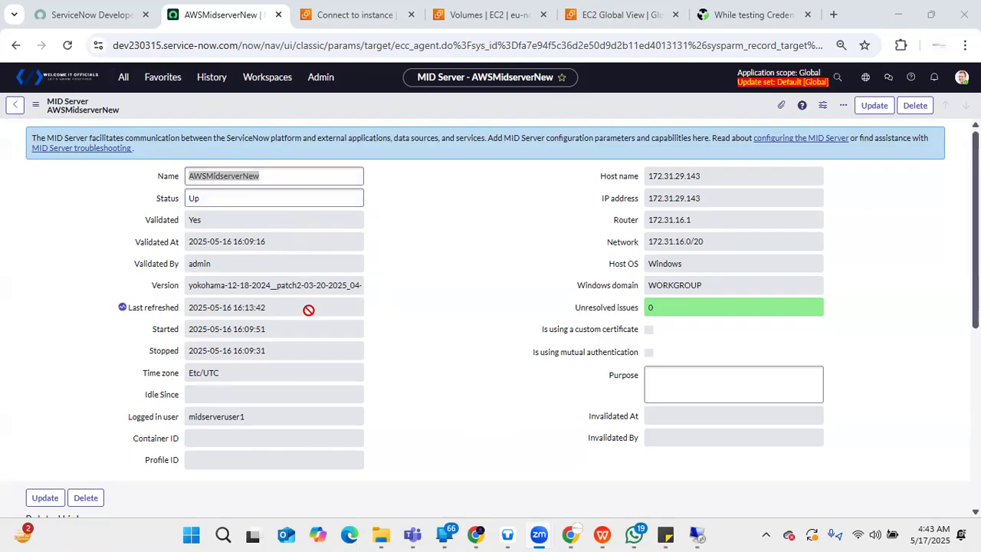
- Find the credentials modules with the filter "creden" and open the Credentials list under Discovery
click(976, 201)
mouse_move(976, 201)
mouse_down()
mouse_move(976, 380)
mouse_move(976, 201)
mouse_up()
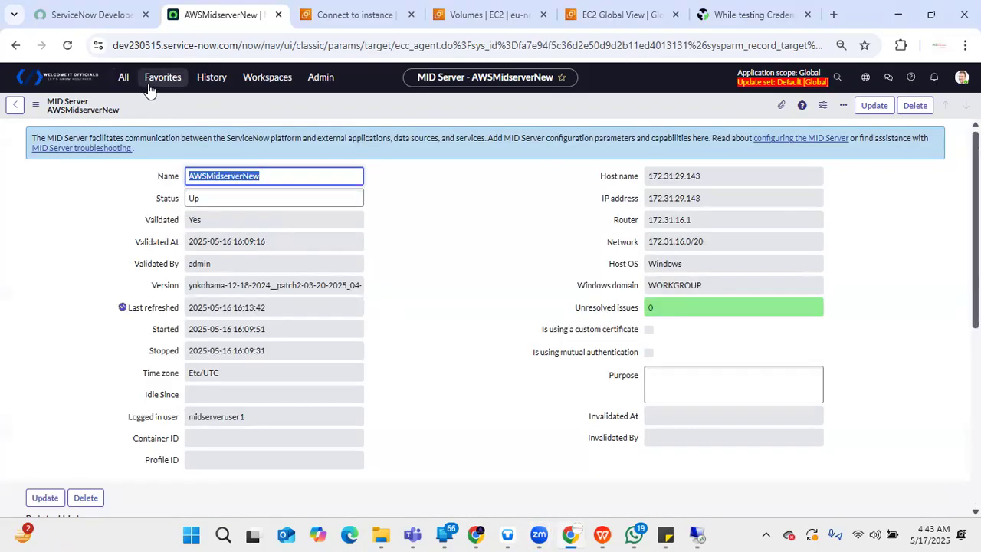
click(127, 78)
text(creden)
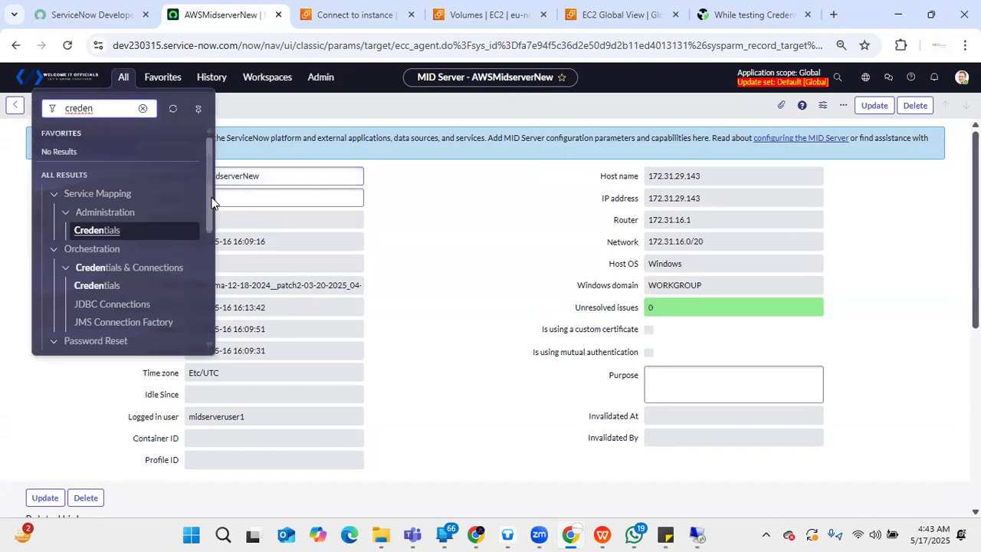
drag(211, 202, 204, 248)
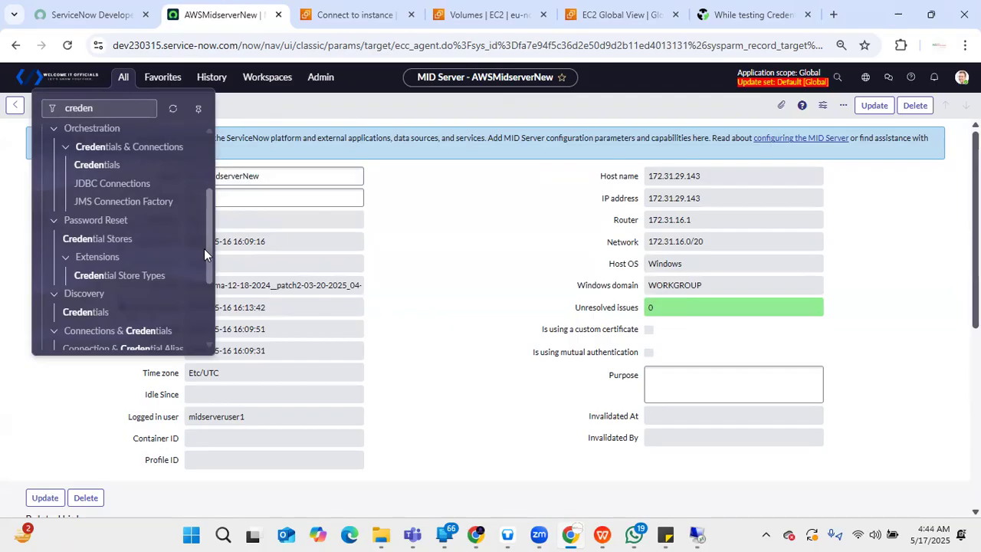
drag(210, 253, 217, 289)
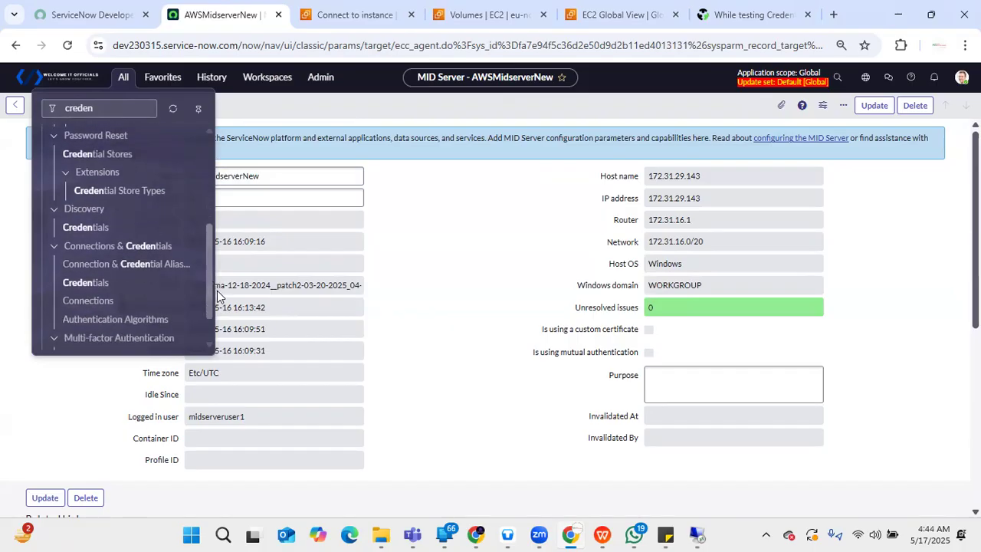
click(86, 222)
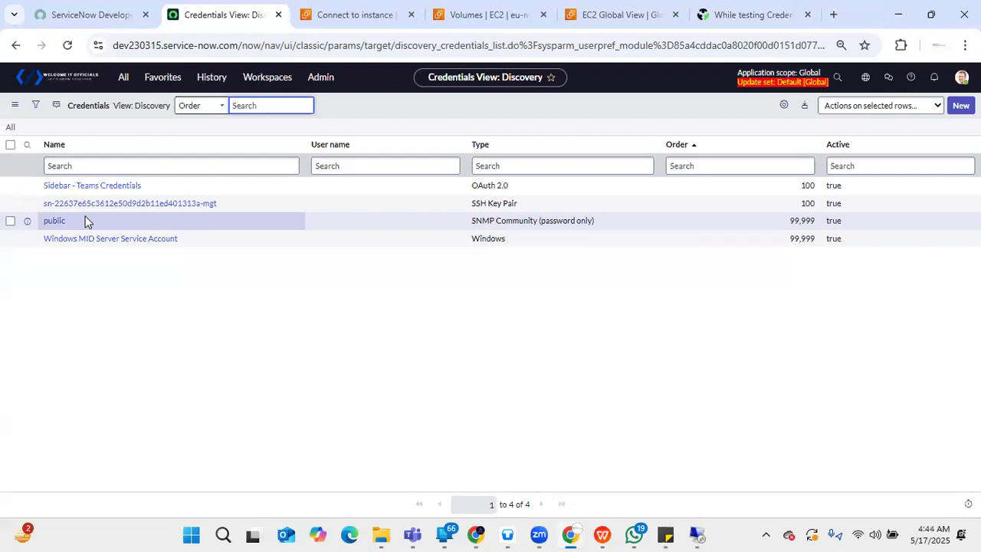
- Start a new credential record of the type Windows Credentials
click(962, 105)
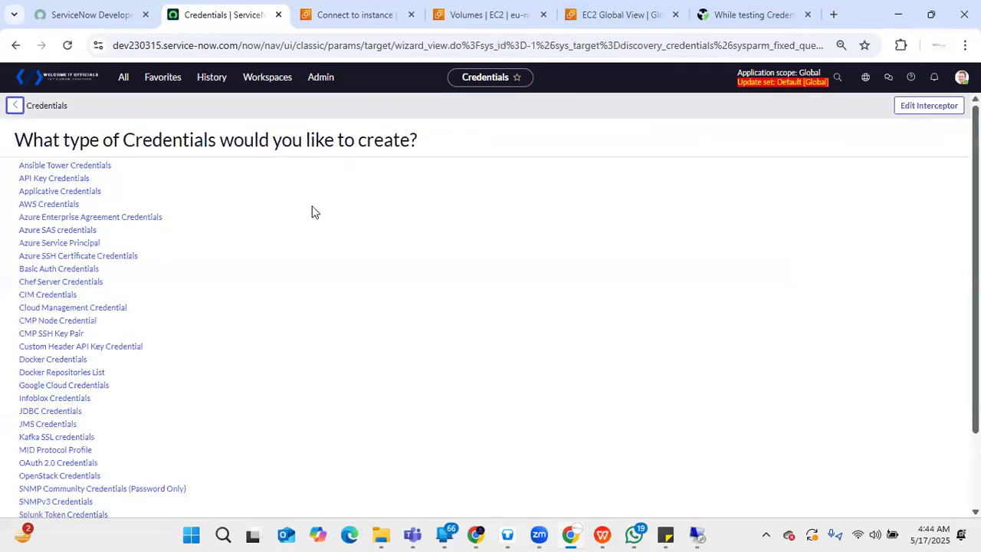
click(123, 77)
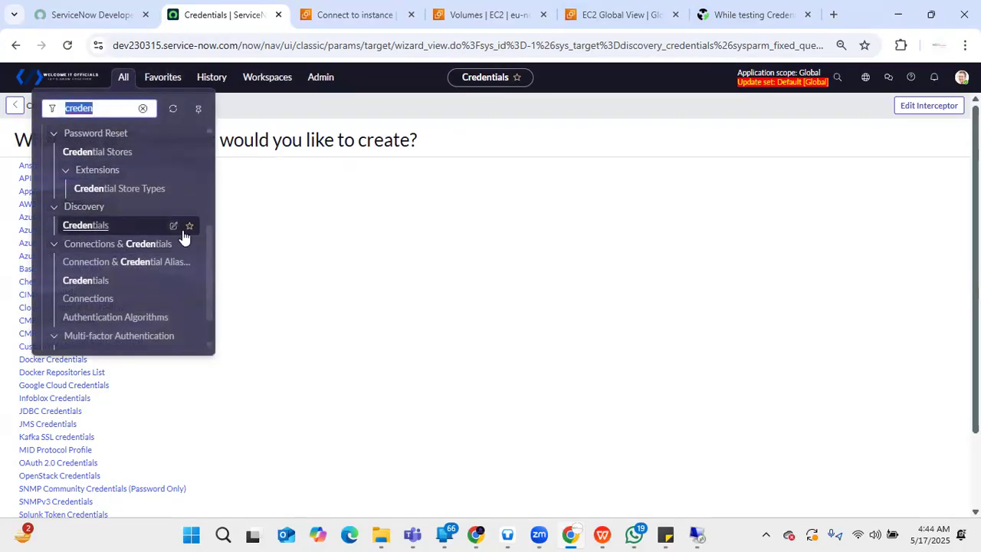
click(500, 121)
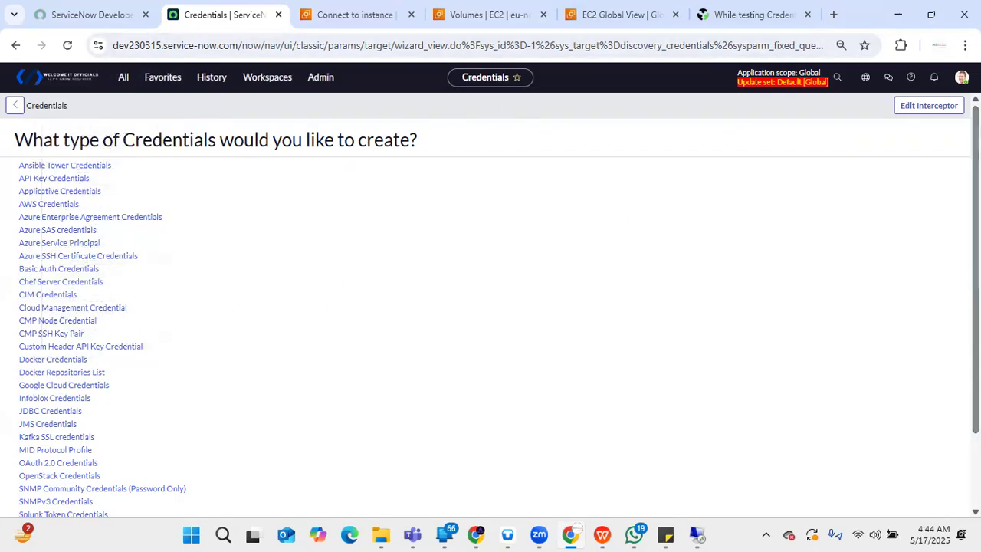
scroll(426, 414, down, 2)
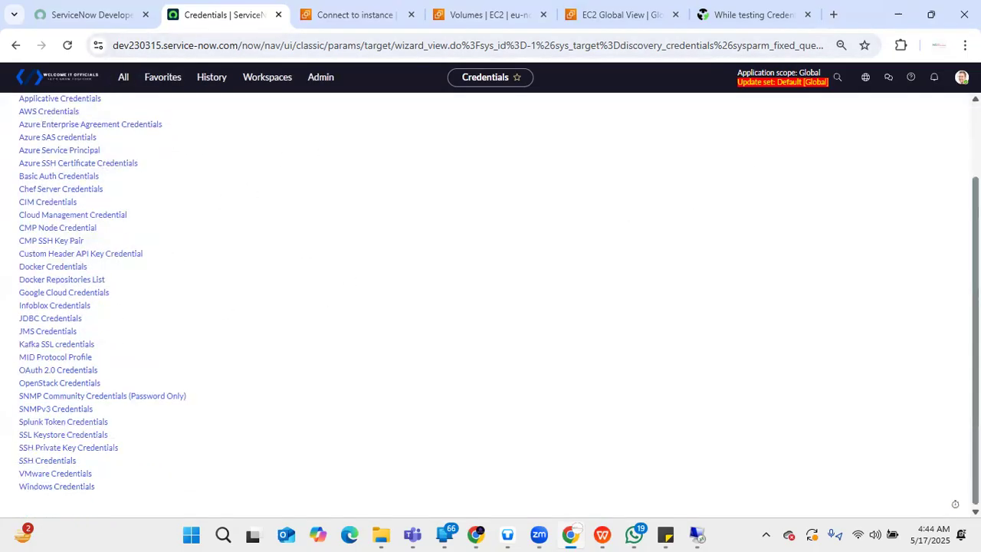
click(48, 486)
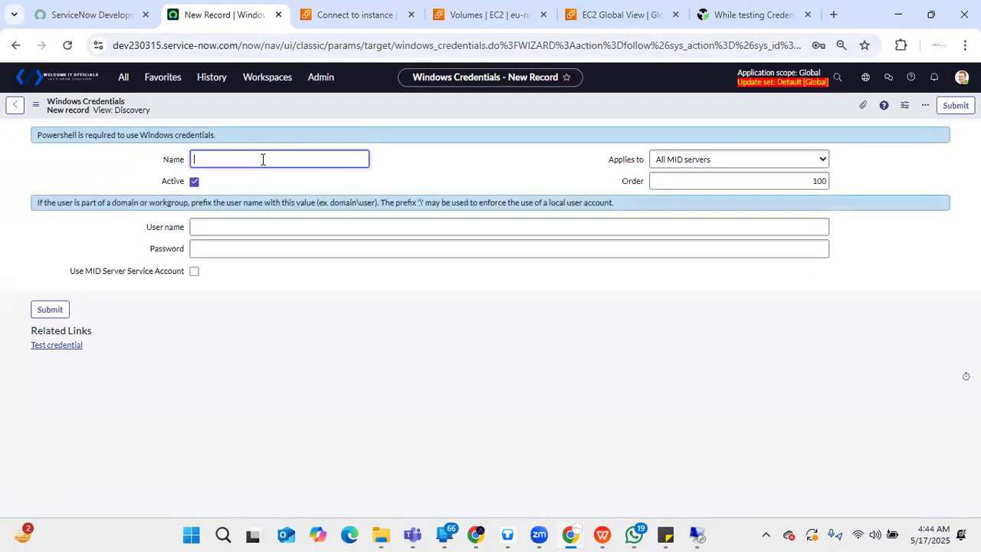
- Name the credential Awswindowscredentials and keep it applied to all MID servers
text(Awswindowscredentials)
click(452, 161)
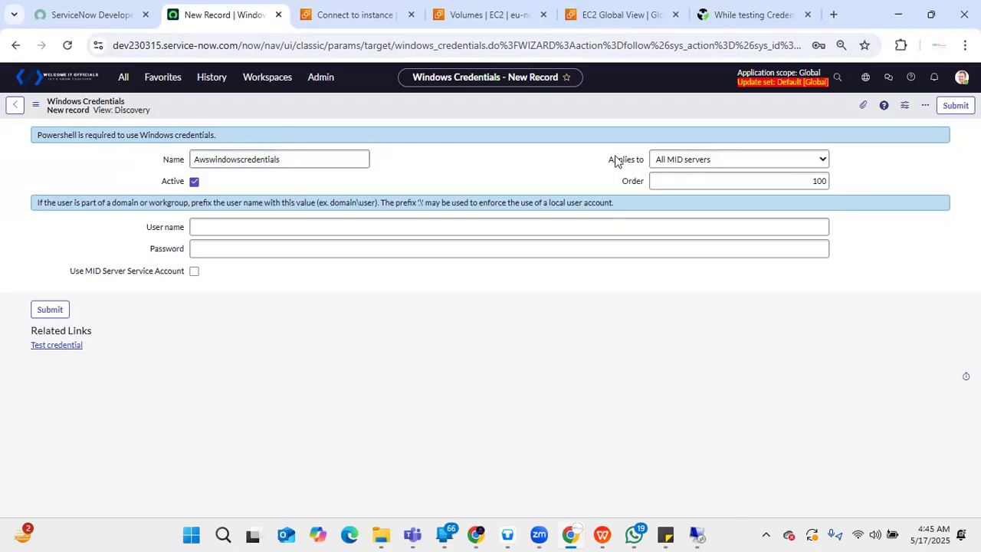
click(704, 161)
click(703, 161)
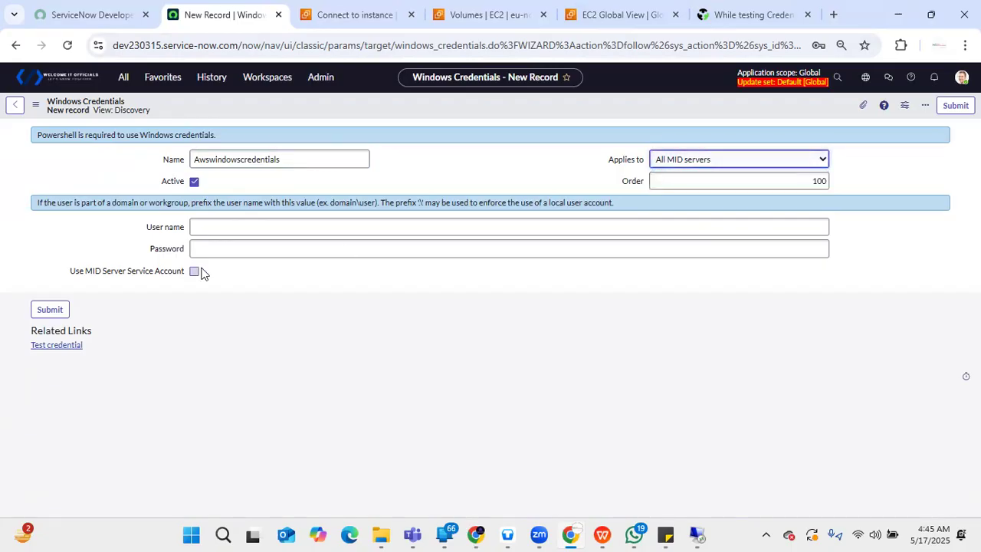
- Set the user name to Serviceuser2, fill in the saved account password and enable Use MID Server Service Account
click(248, 230)
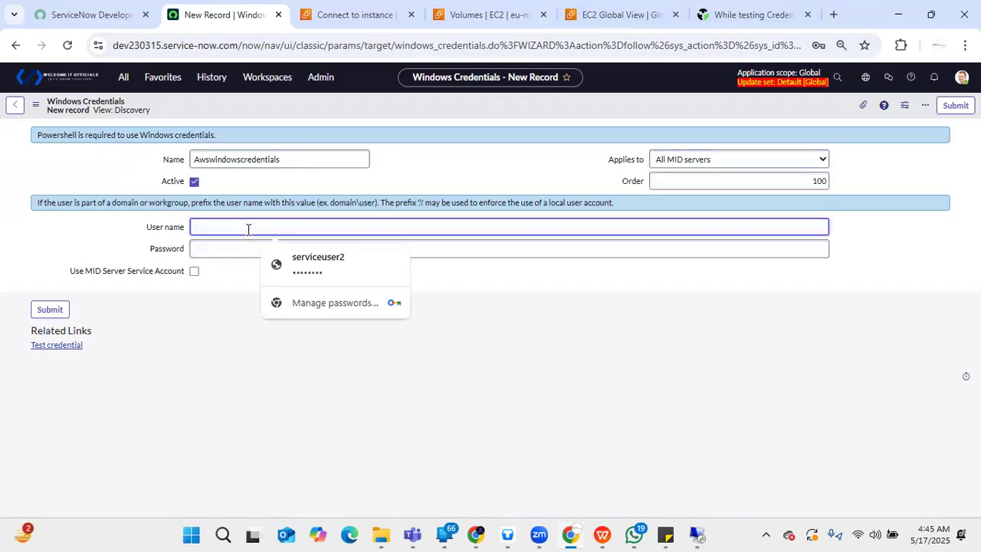
click(335, 266)
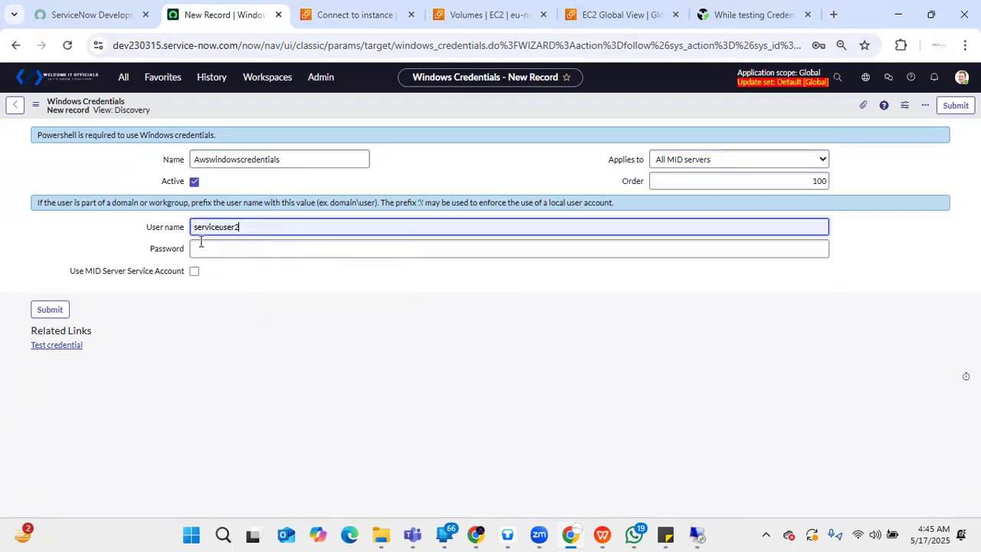
click(199, 223)
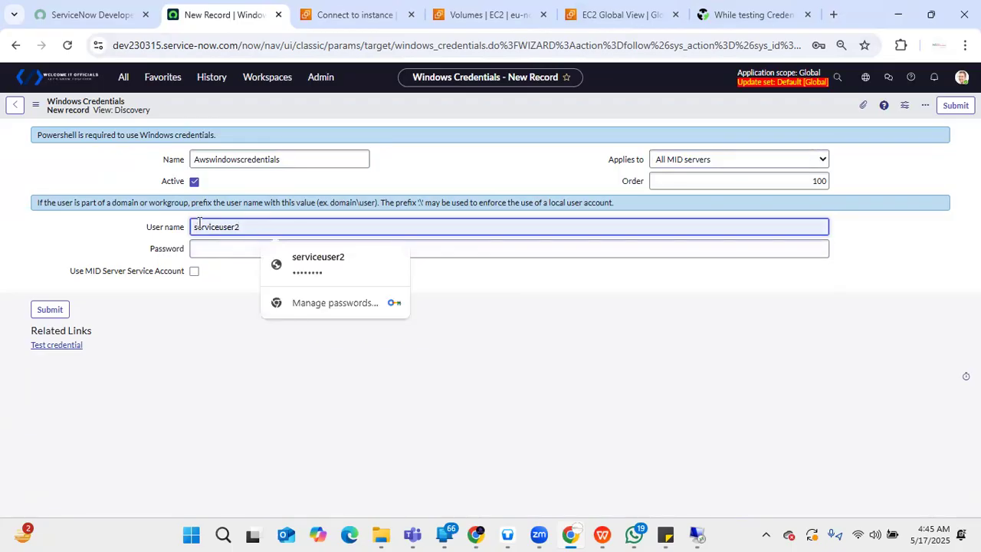
key(BackSpace)
text(S)
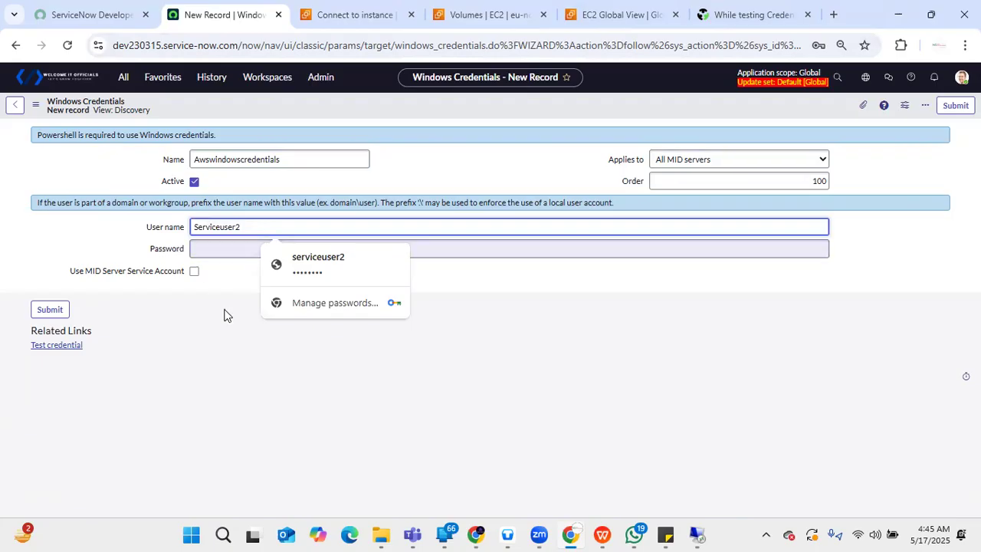
click(250, 247)
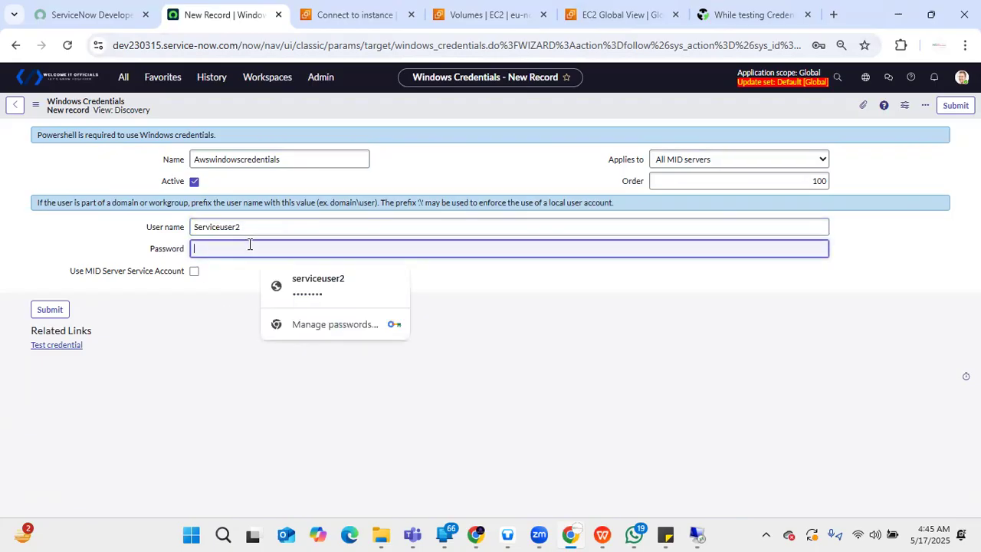
click(318, 285)
click(193, 273)
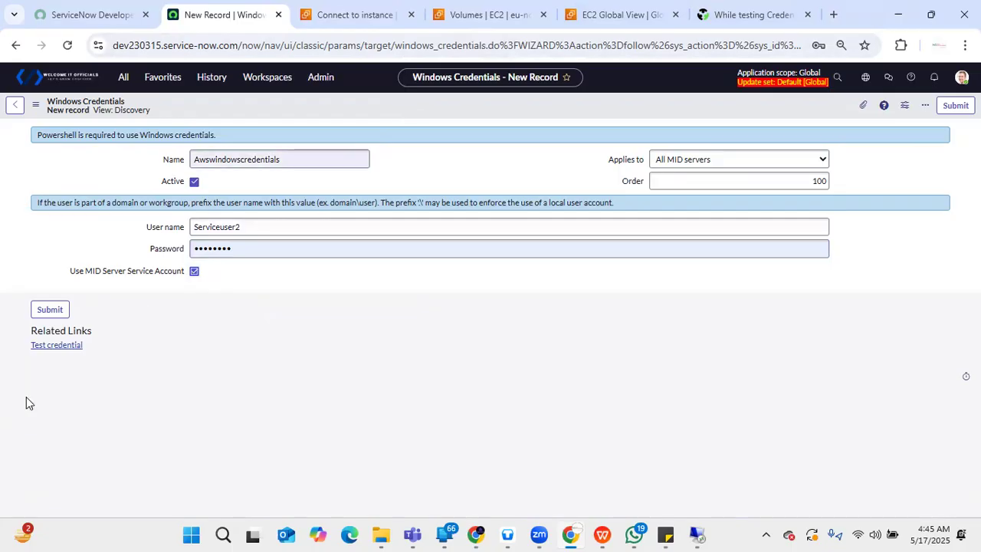
- Open the credential test and check its target against the IP address in the AWSMidserverNew record, opened in a separate browser tab
click(66, 345)
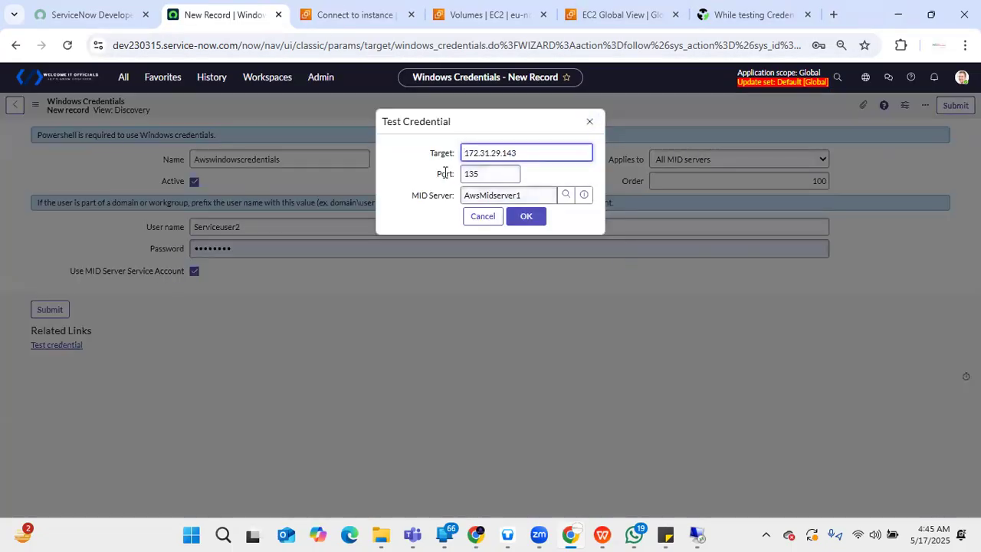
click(213, 79)
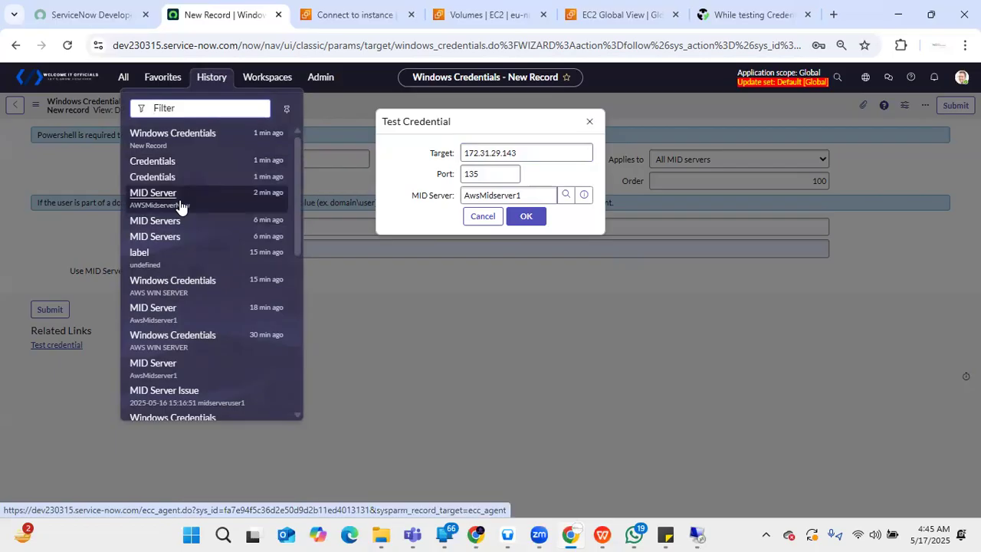
middle_click(180, 201)
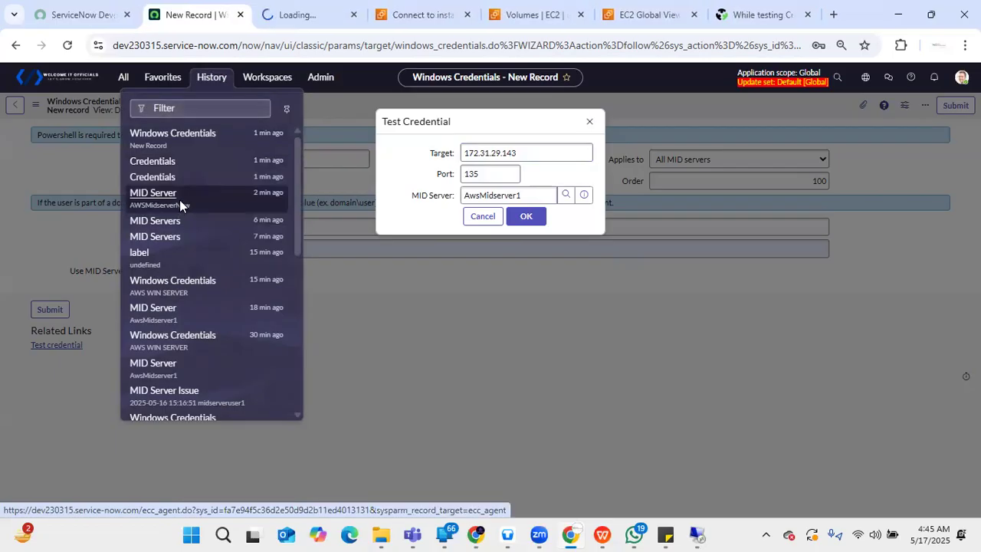
click(301, 15)
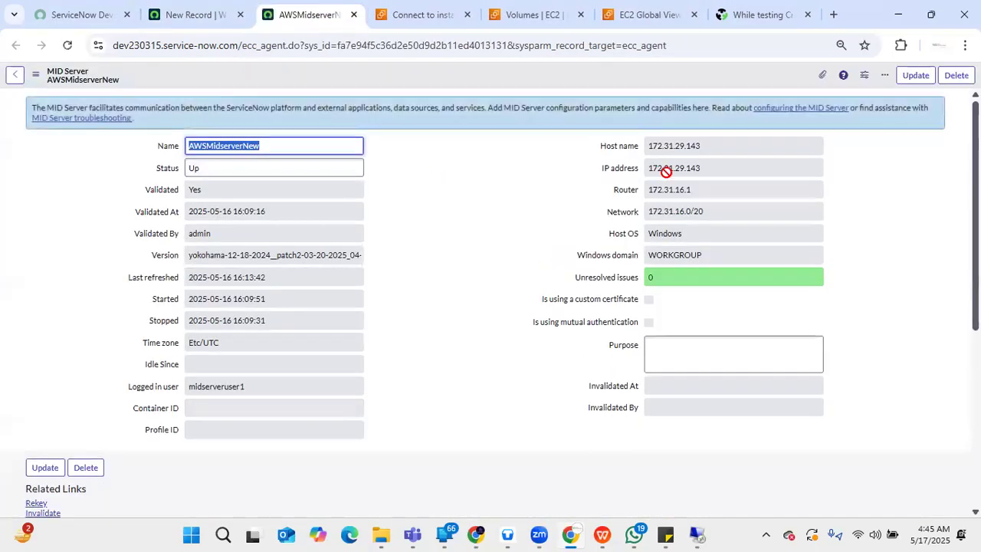
drag(714, 168, 641, 178)
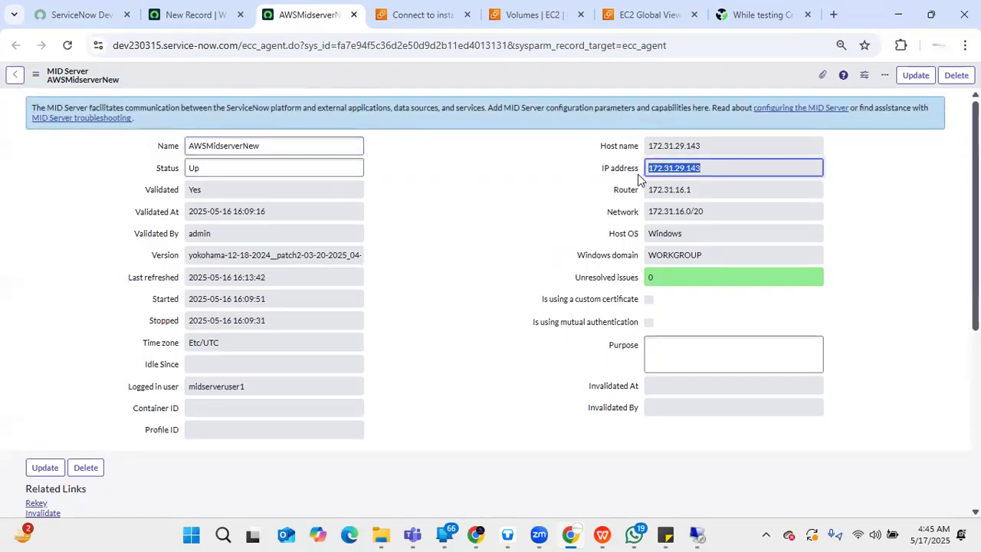
click(183, 27)
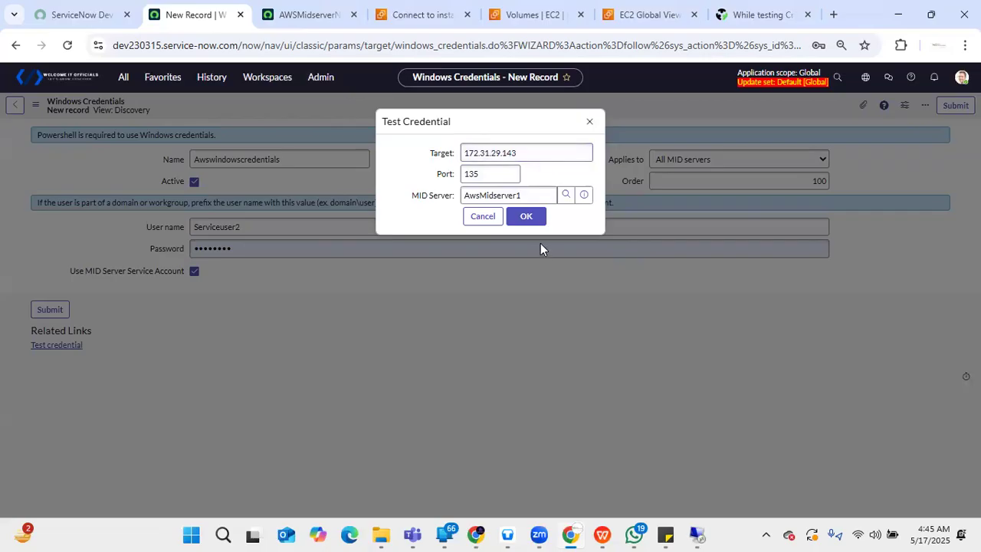
- Try to test the credential against 172.31.29.143 on port 135 through AwsMidserver1, and try to pick another MID Server
click(533, 218)
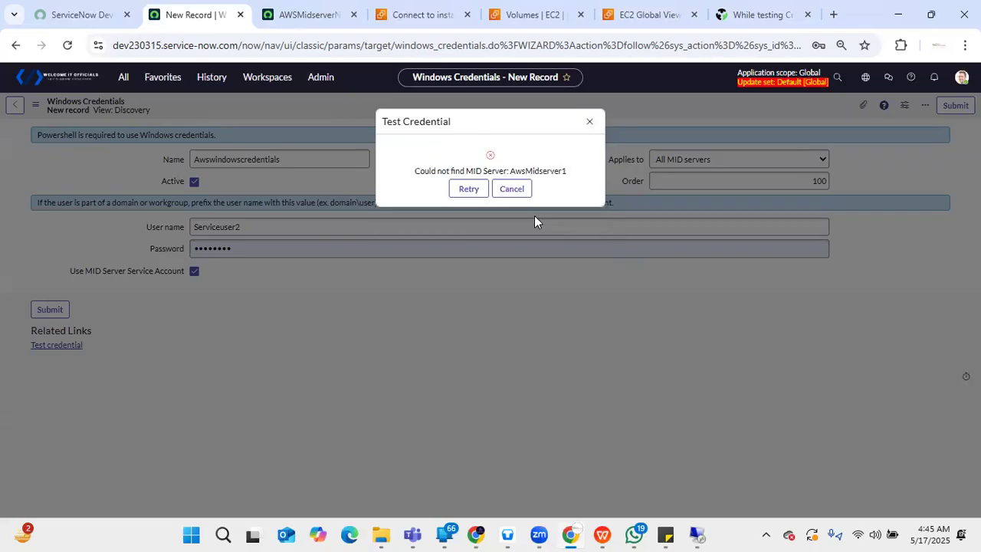
click(513, 191)
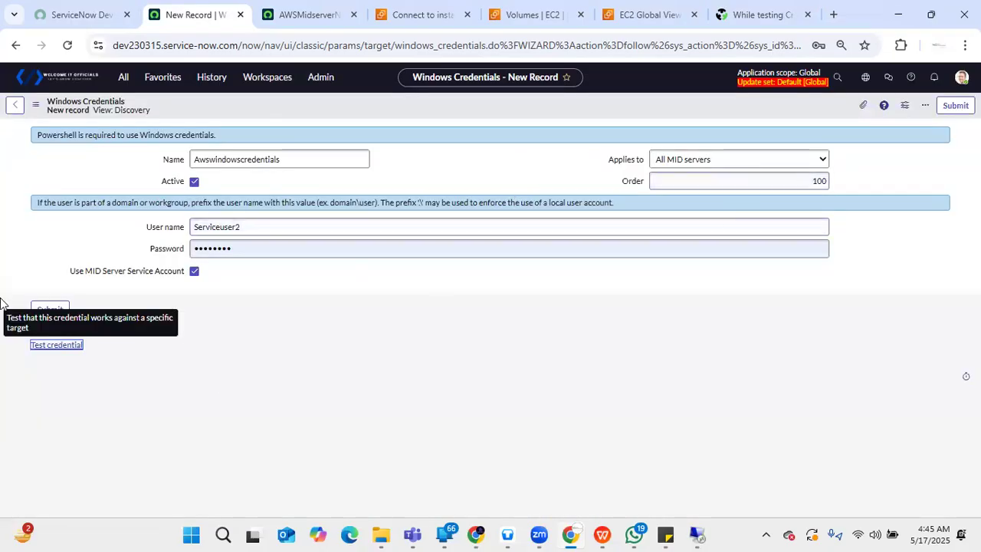
click(65, 346)
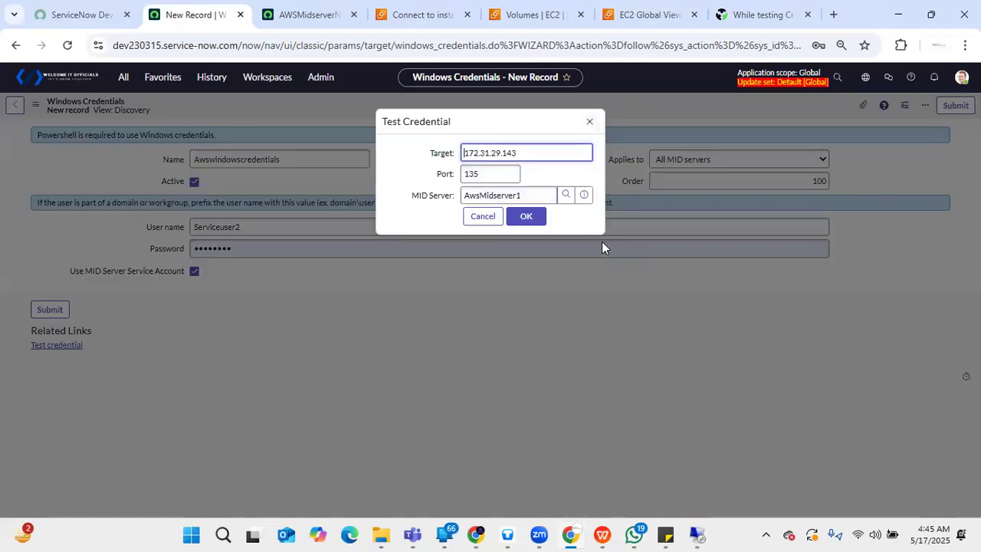
click(565, 195)
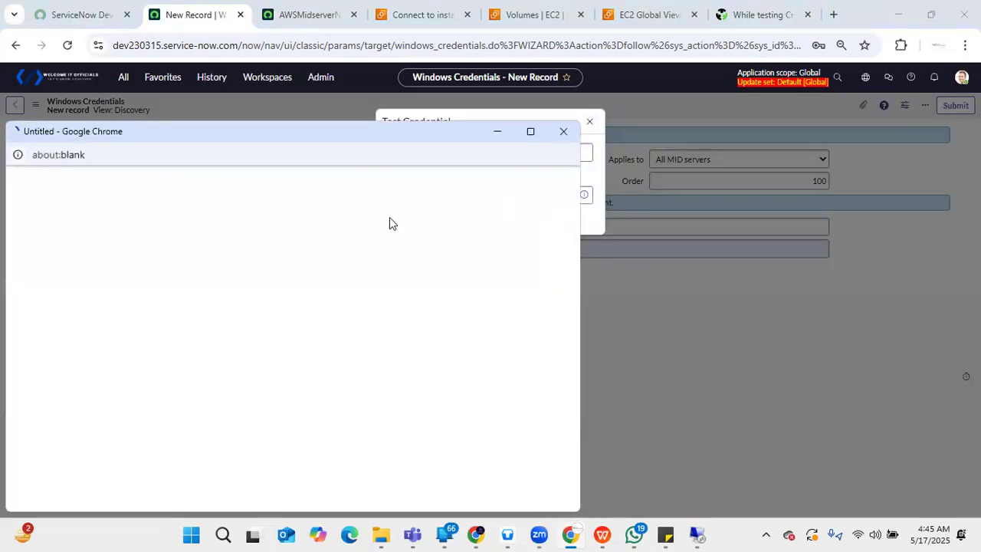
click(60, 269)
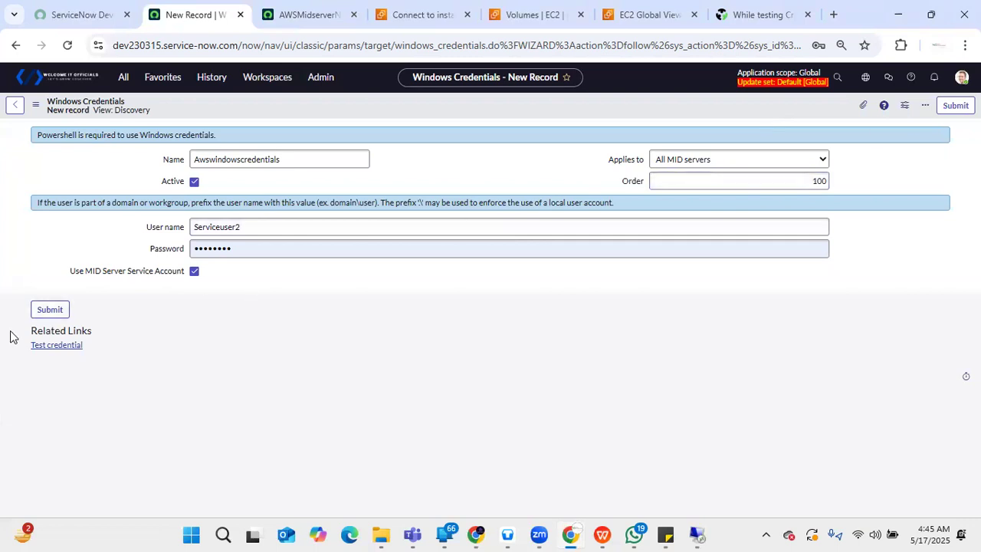
- Test the credential against 172.31.29.143 on port 135 through the MID Server AWSMidserverNew, and submit the new credential record
click(54, 346)
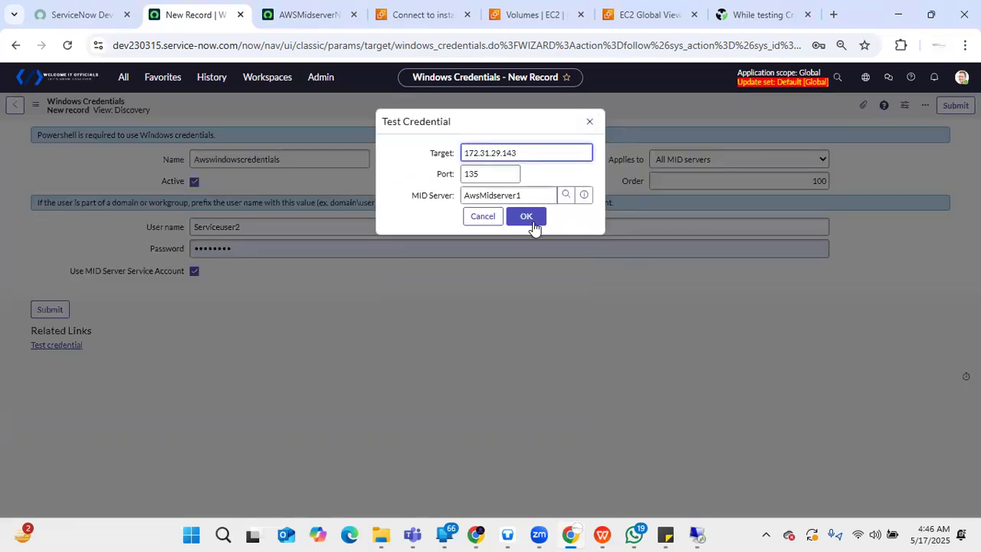
click(566, 196)
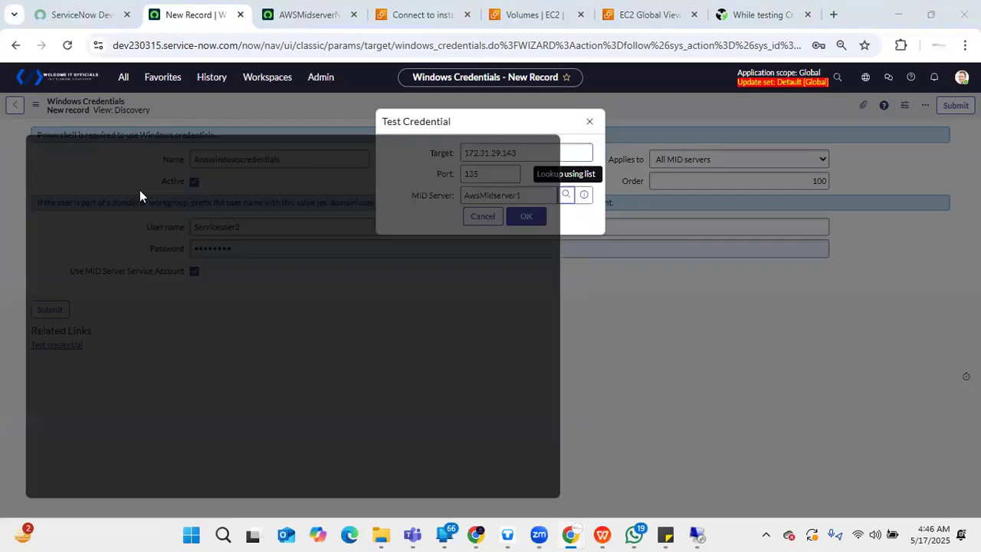
click(48, 269)
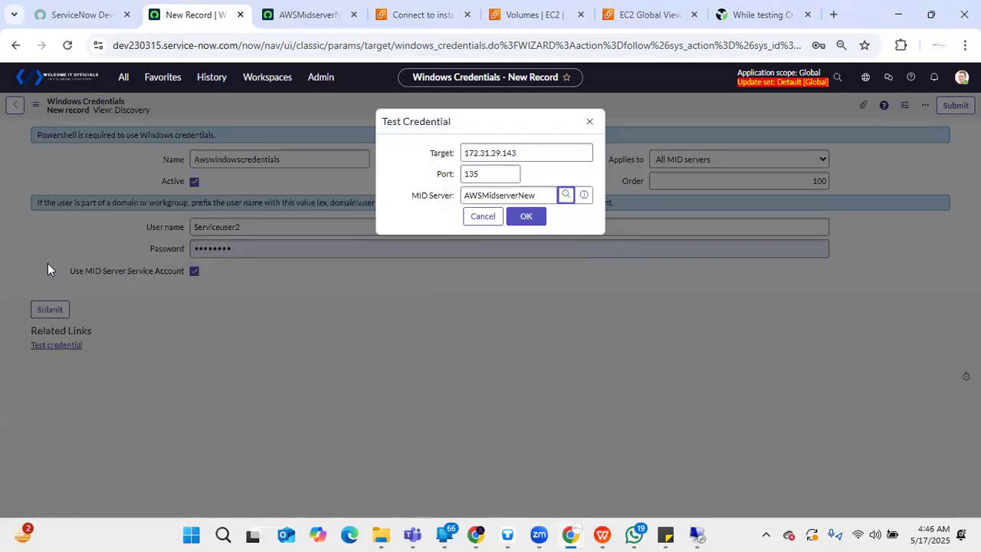
click(541, 220)
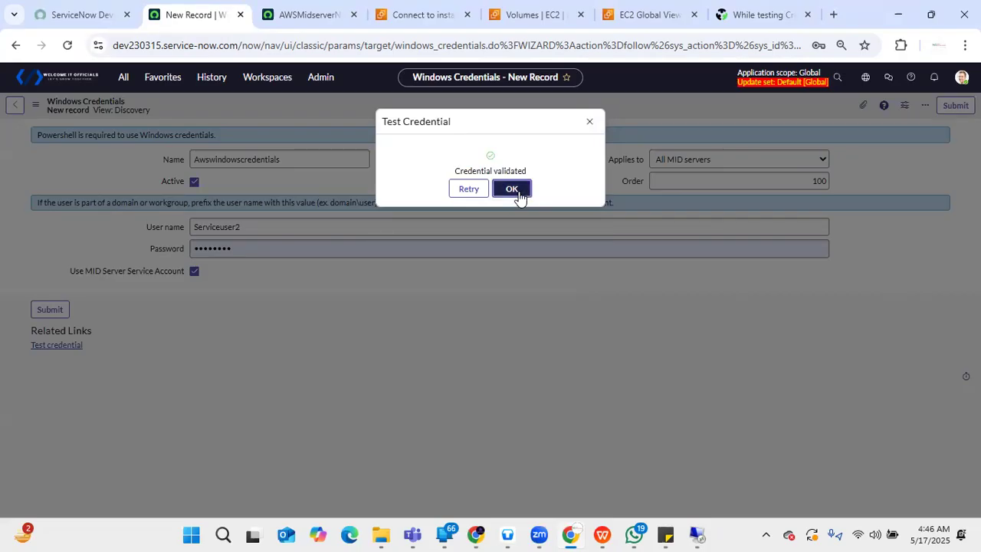
click(527, 192)
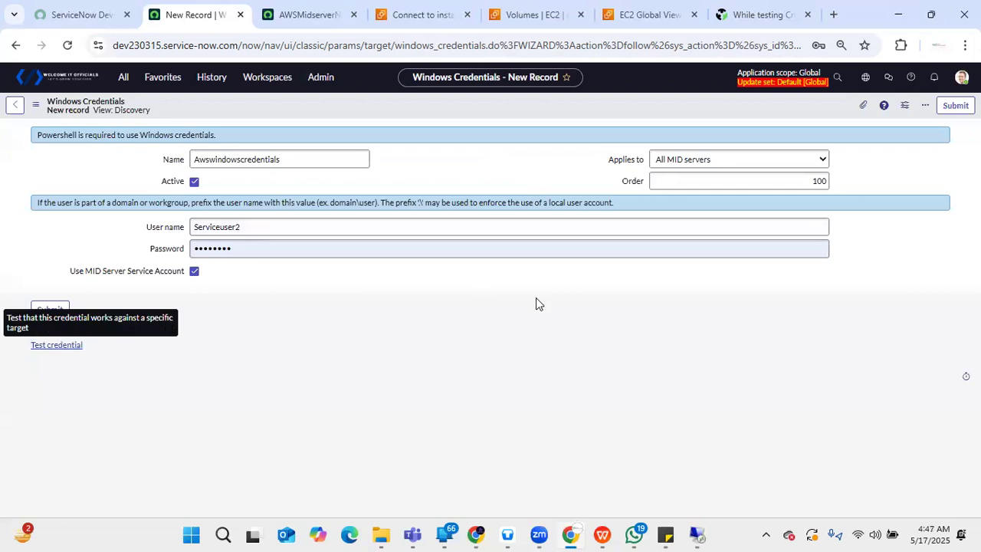
click(956, 107)
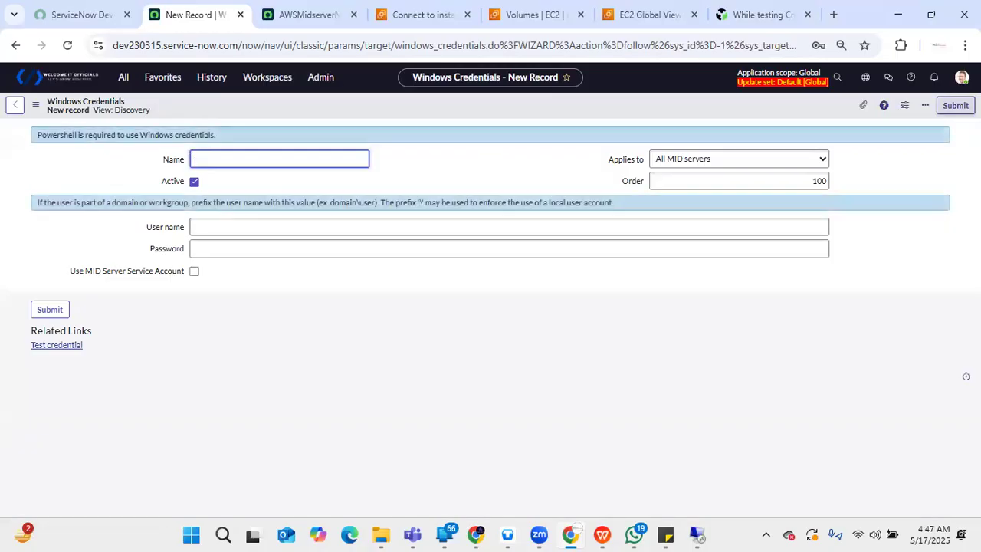
- Return to the Discovery Credentials list from the recently visited pages
click(956, 106)
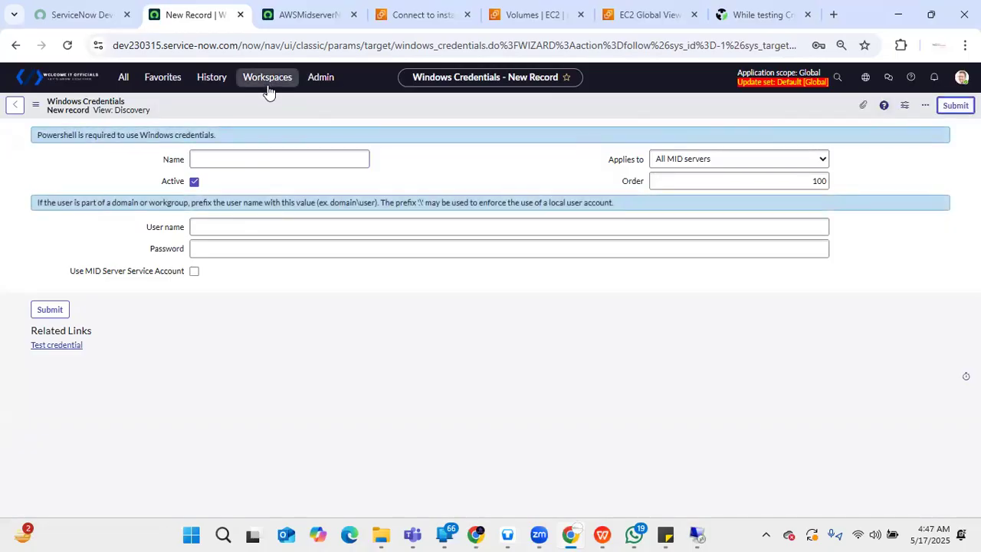
click(223, 77)
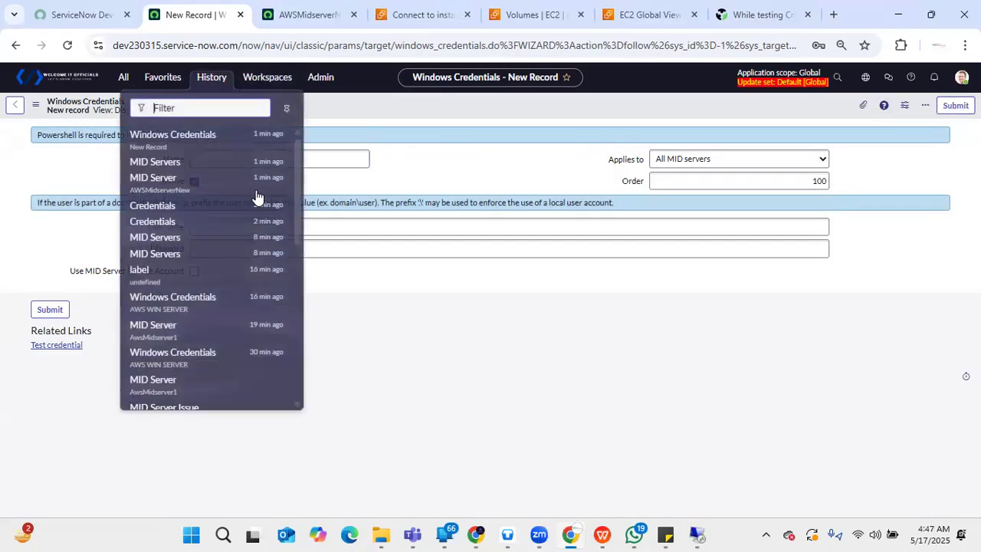
click(186, 222)
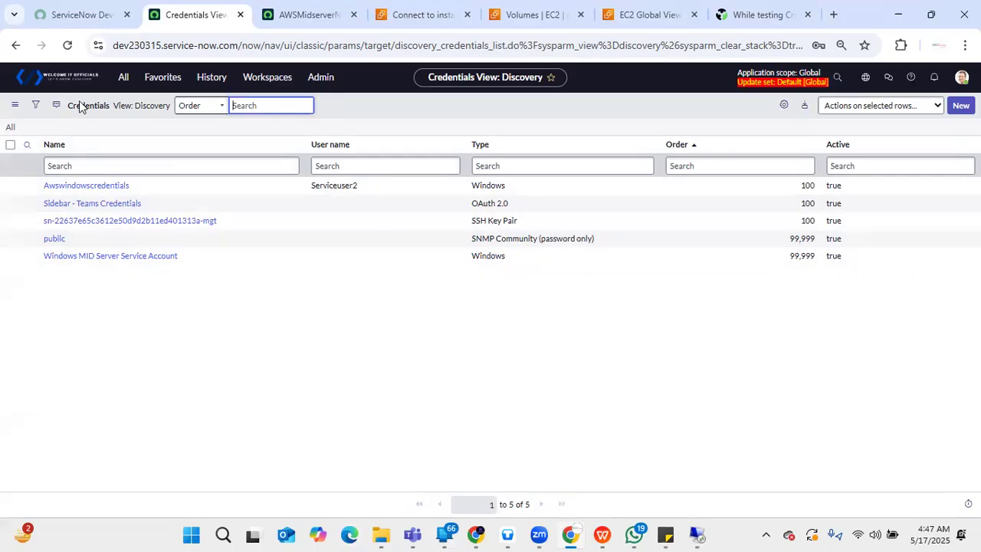
click(115, 185)
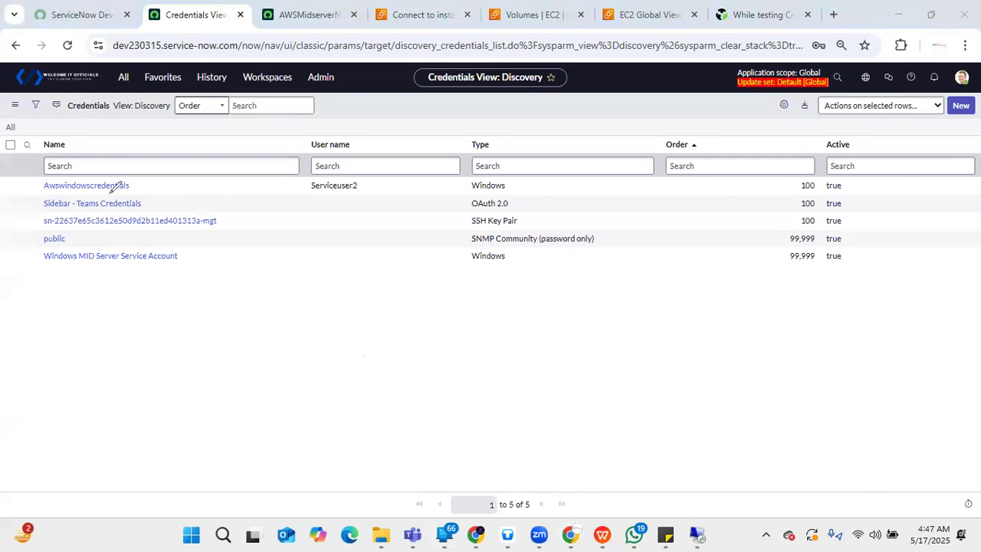
mouse_move(545, 219)
mouse_down()
mouse_move(463, 215)
mouse_move(477, 228)
mouse_move(537, 230)
mouse_move(546, 217)
mouse_up()
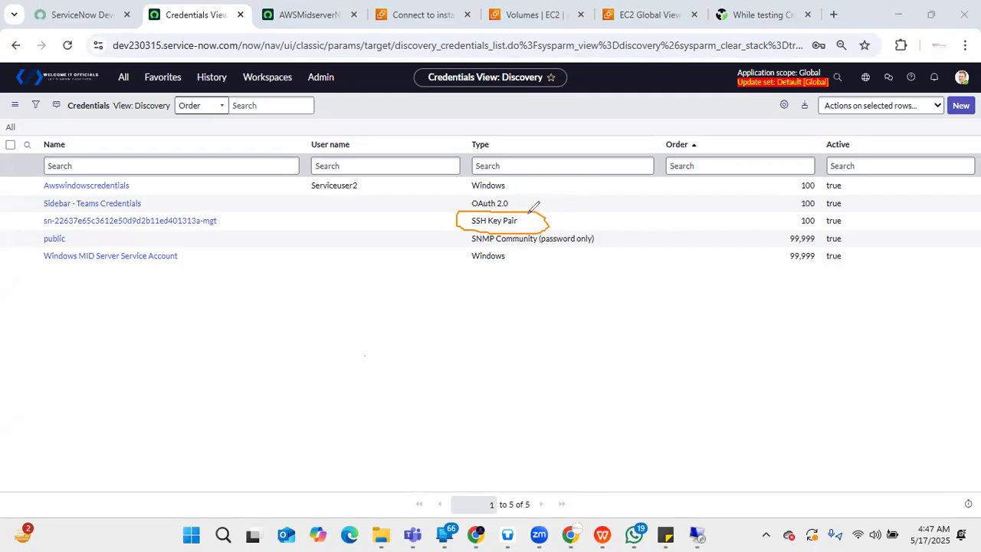
mouse_move(488, 269)
mouse_down()
mouse_move(477, 250)
mouse_move(483, 228)
mouse_move(474, 258)
mouse_move(436, 116)
mouse_move(591, 248)
mouse_move(453, 189)
mouse_up()
mouse_move(555, 206)
mouse_down()
mouse_move(600, 218)
mouse_move(614, 205)
mouse_move(603, 206)
mouse_up()
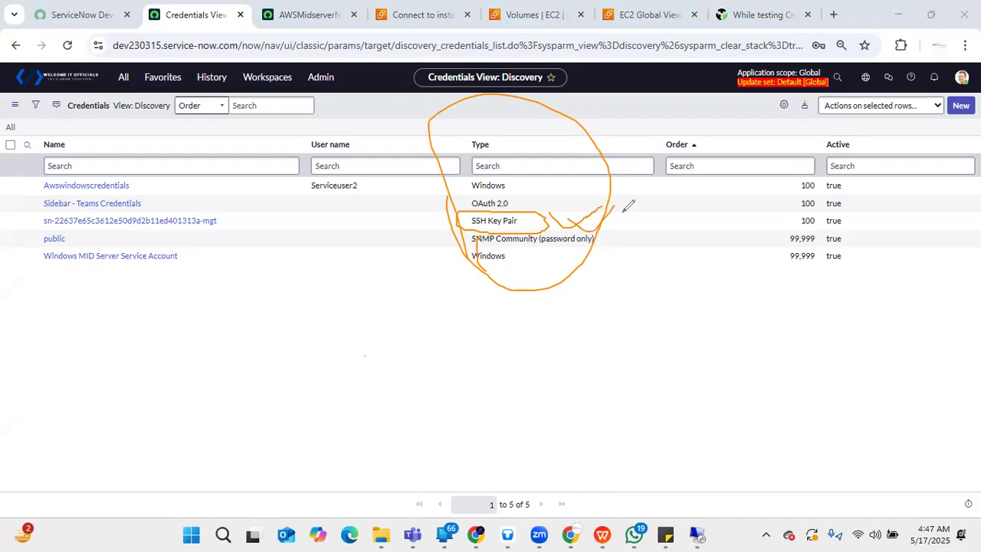
mouse_move(450, 206)
mouse_down()
mouse_move(444, 217)
mouse_move(424, 217)
mouse_move(445, 218)
mouse_up()
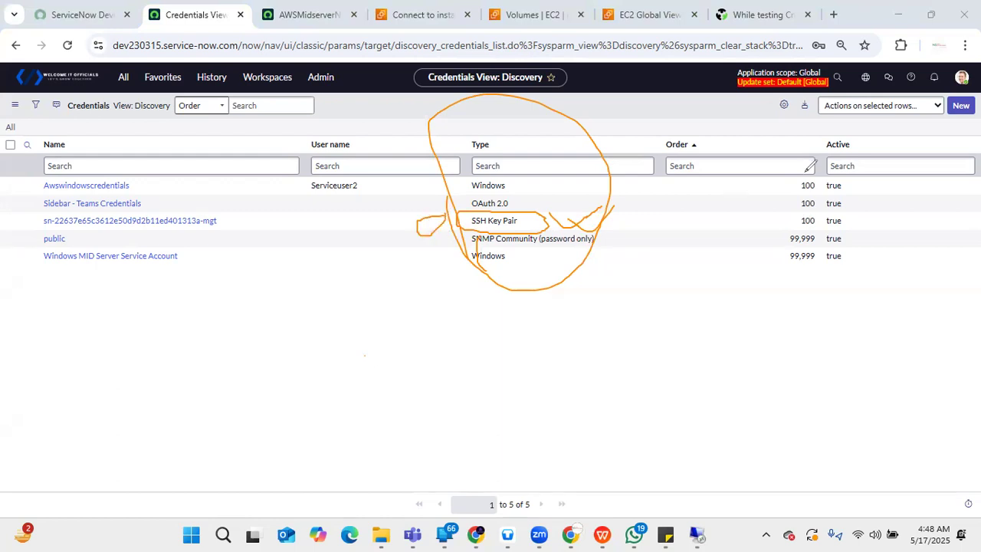
mouse_move(795, 188)
mouse_down()
mouse_move(835, 175)
mouse_move(806, 199)
mouse_move(851, 209)
mouse_move(947, 167)
mouse_up()
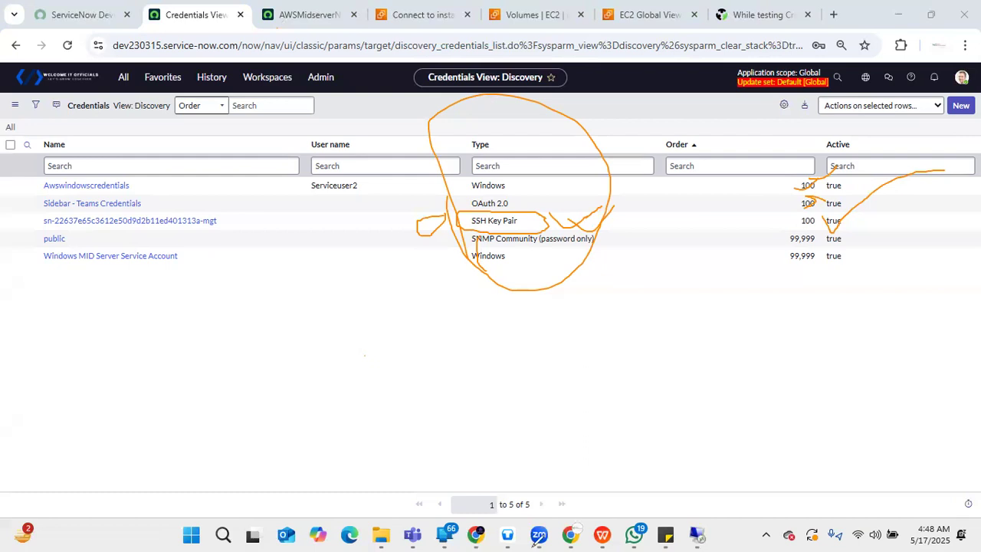
click(291, 6)
scroll(927, 207, down, 5)
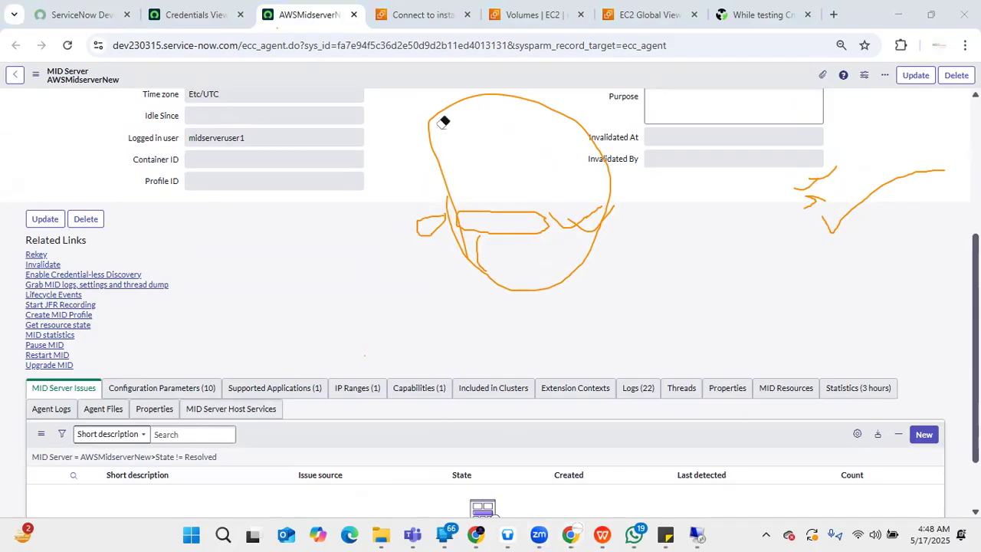
mouse_move(437, 131)
mouse_down()
mouse_move(454, 212)
mouse_move(765, 230)
mouse_move(879, 210)
mouse_move(820, 174)
mouse_move(821, 203)
mouse_up()
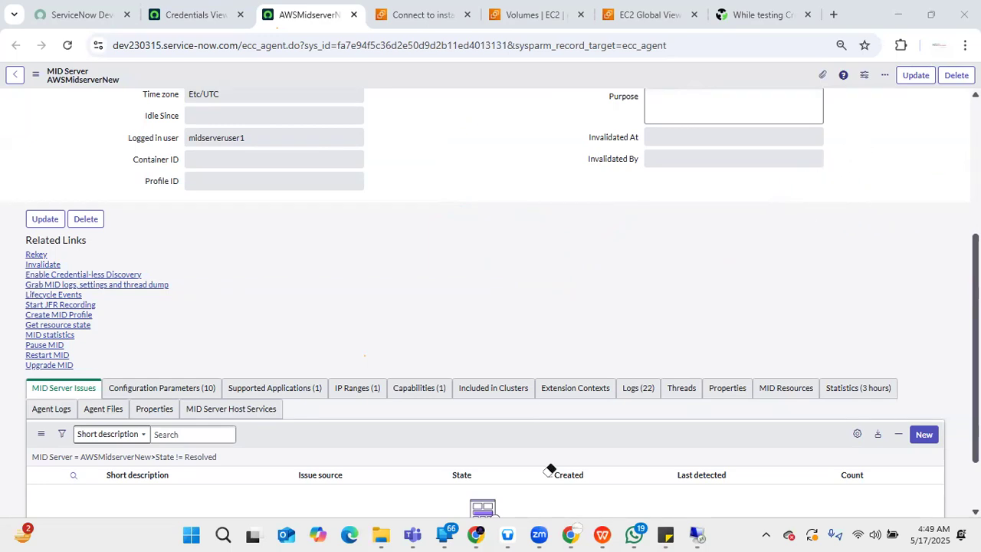
- Filter the application navigator for "discovery sche" and open Discovery Schedules under Discovery
click(177, 4)
click(123, 77)
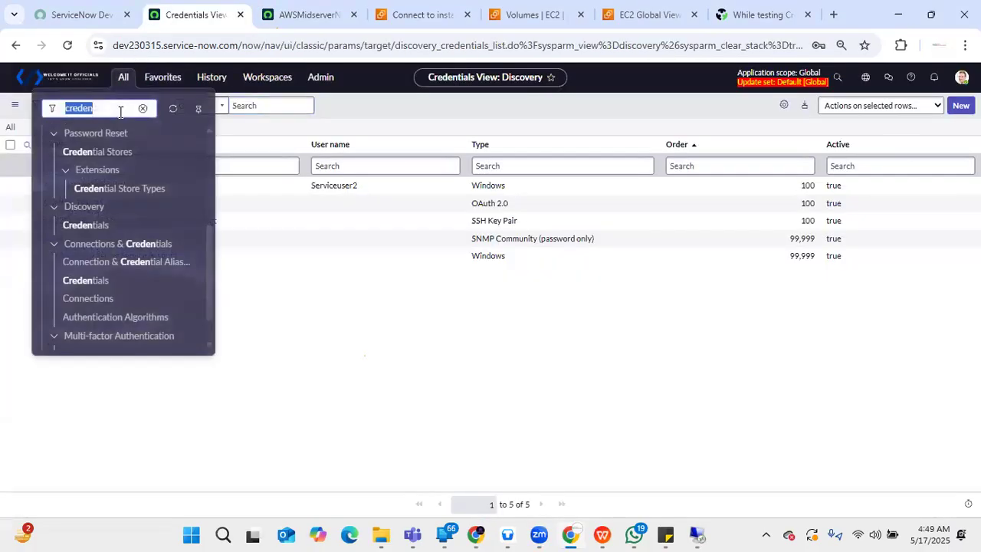
key(BackSpace)
text(d)
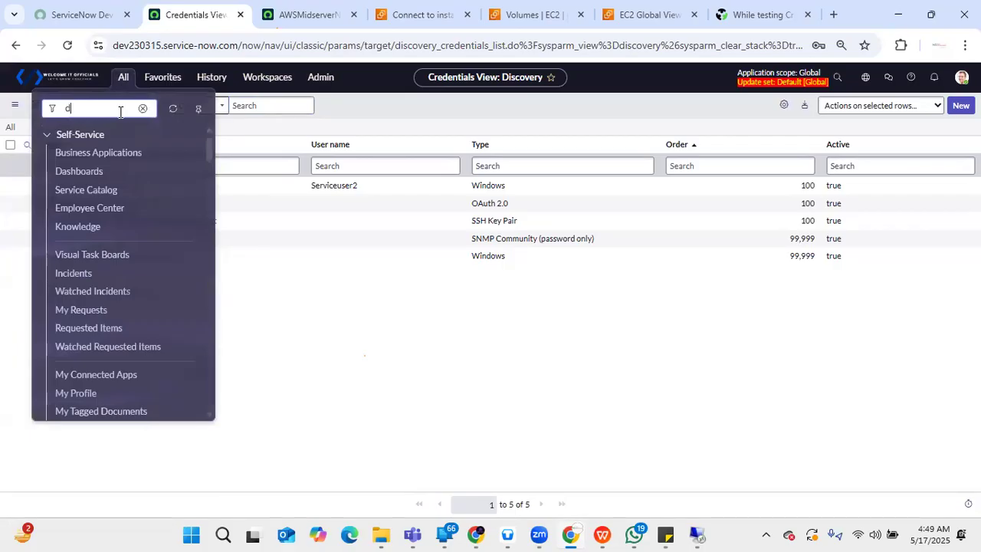
text(iscov)
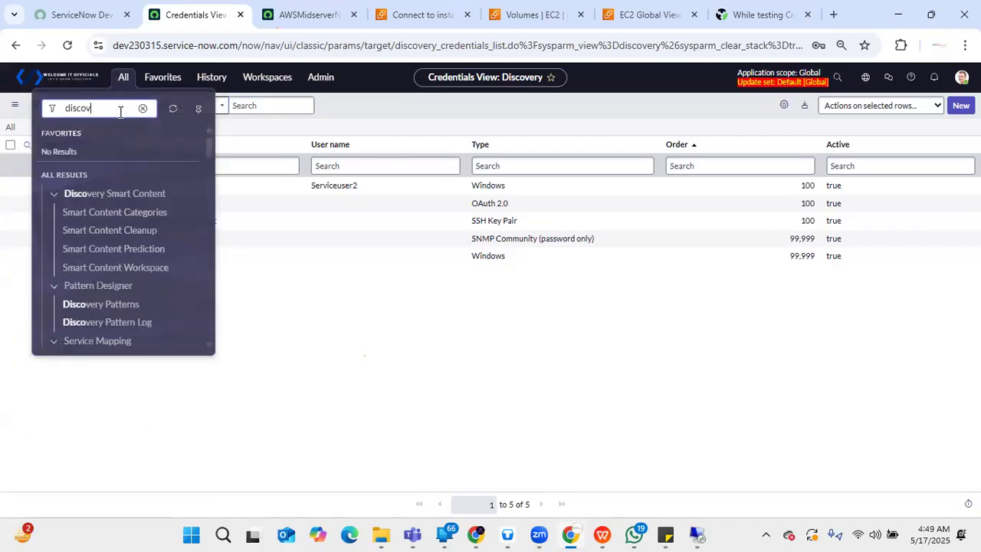
text(ery)
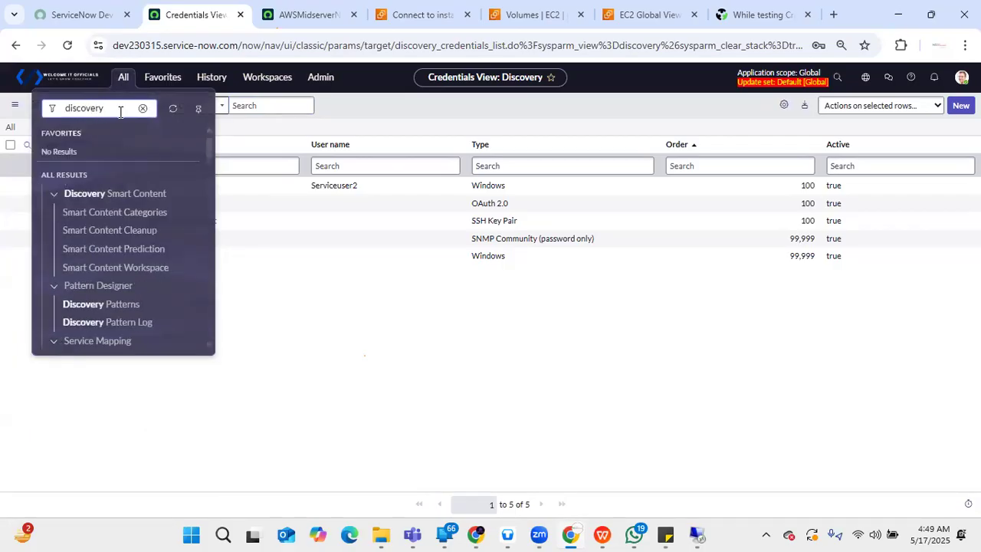
text( sche)
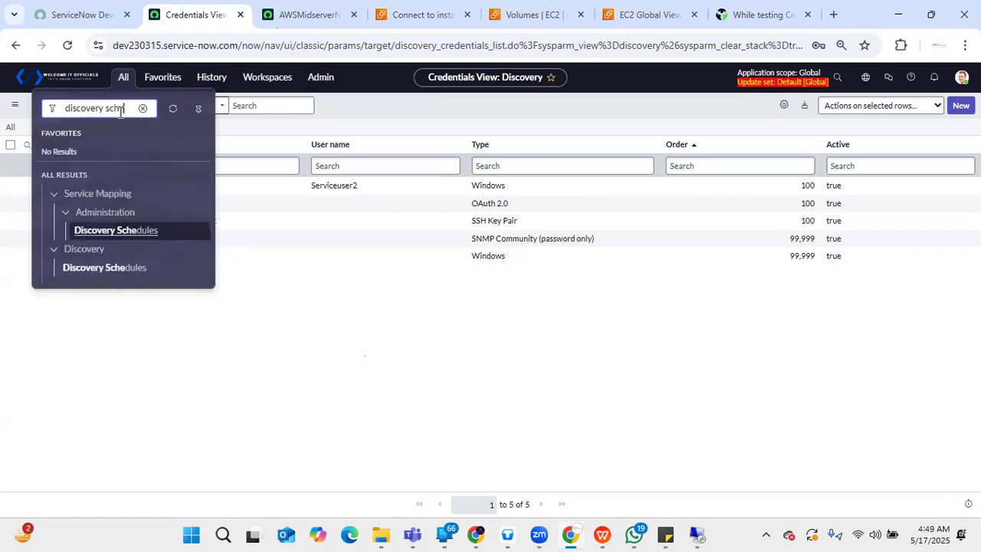
click(140, 275)
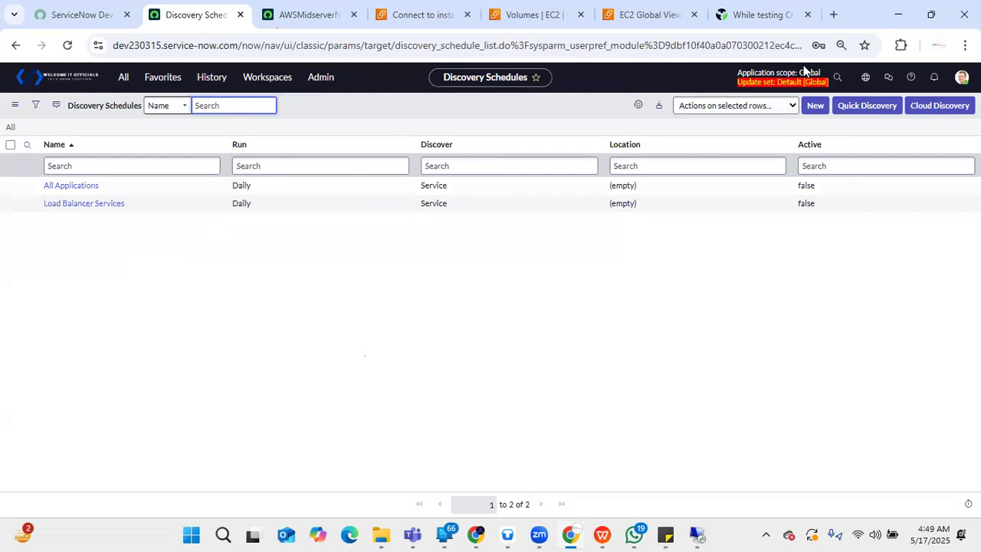
- Start a Quick Discovery and set its target IP to 172.31.29.143, copied from the AWSMidserverNew record
click(866, 107)
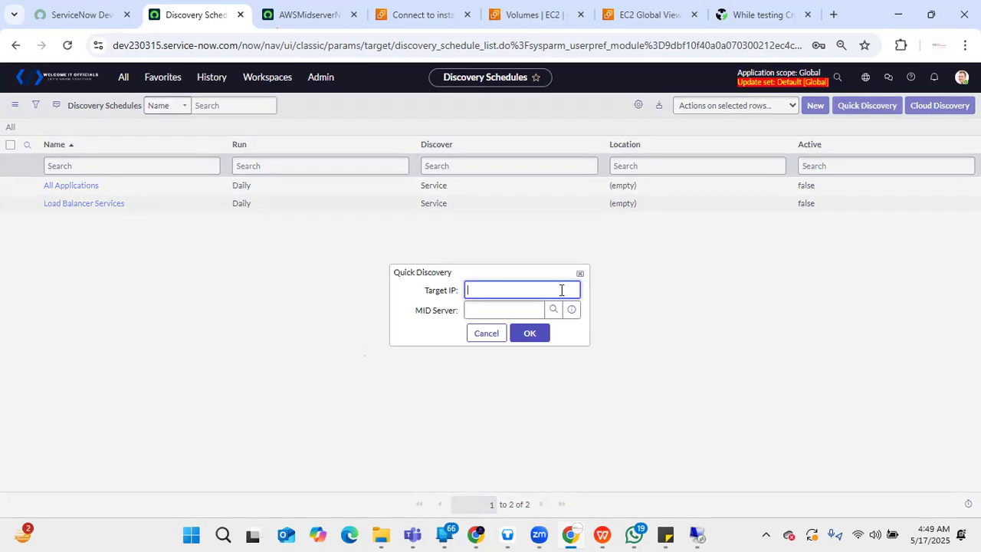
click(310, 15)
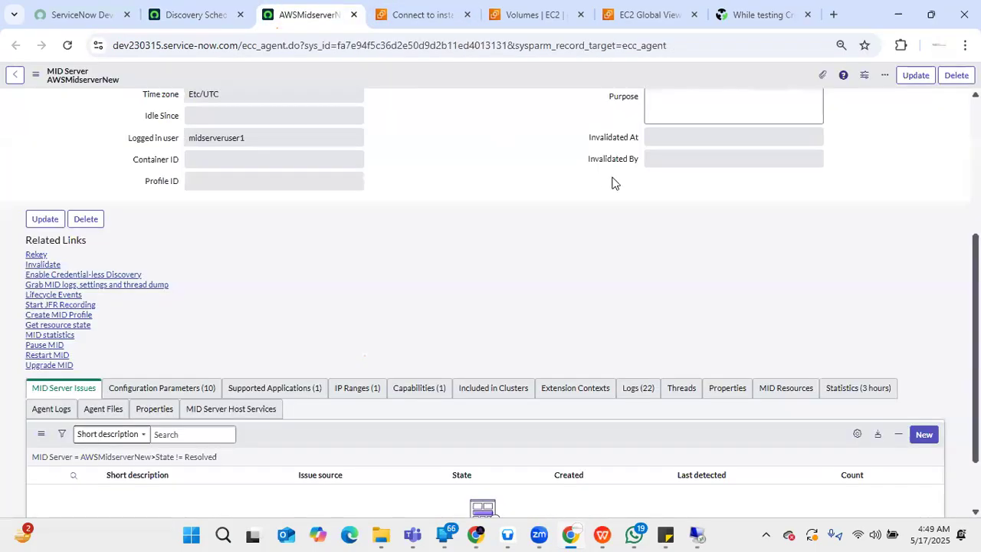
scroll(806, 186, up, 4)
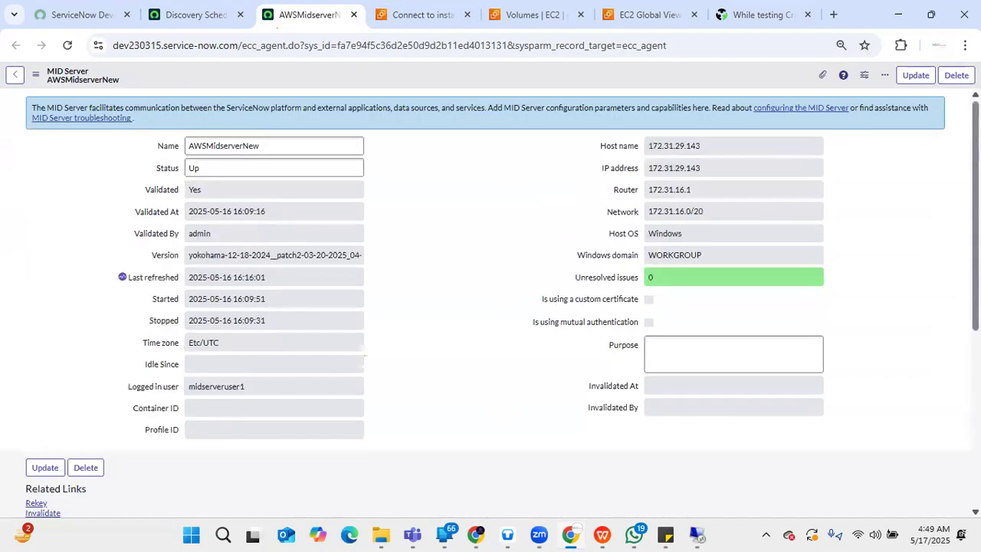
double_click(736, 166)
key(ctrl+c)
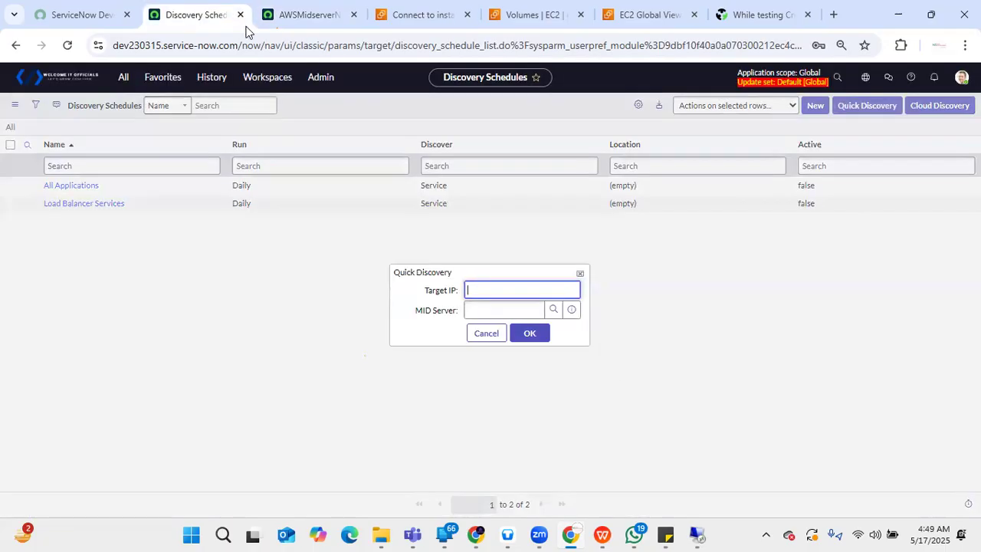
click(199, 12)
key(ctrl+v)
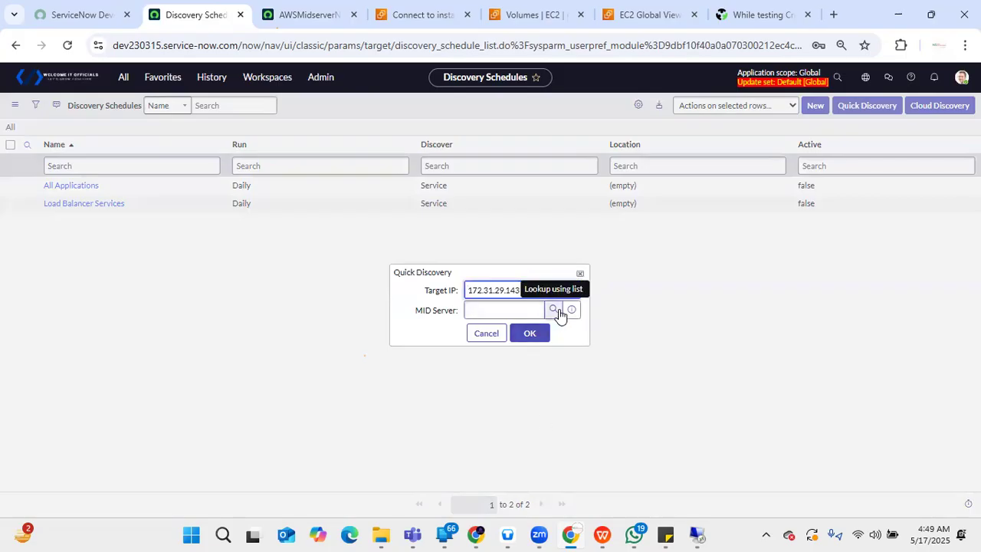
- Select AWSMidserverNew as the MID Server for the Quick Discovery and run it
click(553, 309)
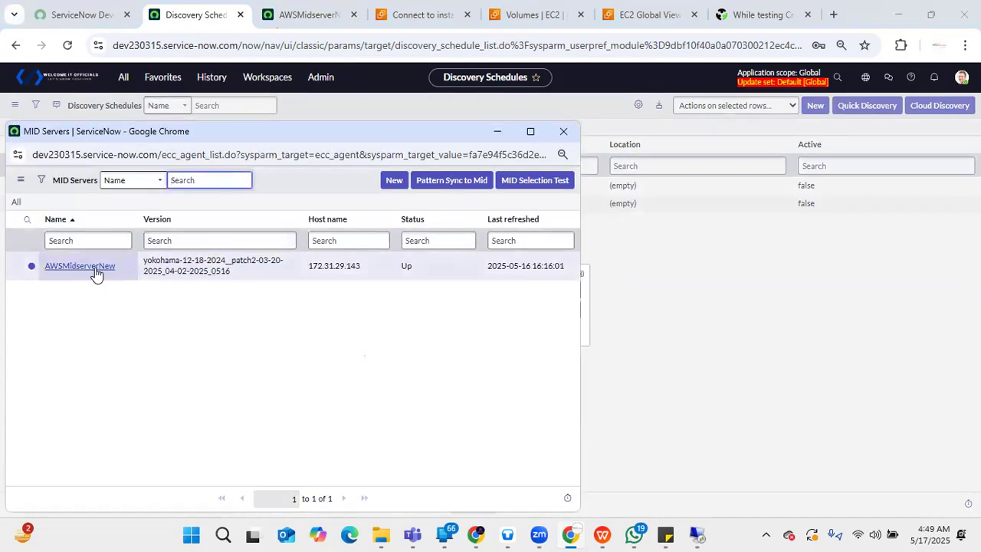
click(80, 266)
click(532, 341)
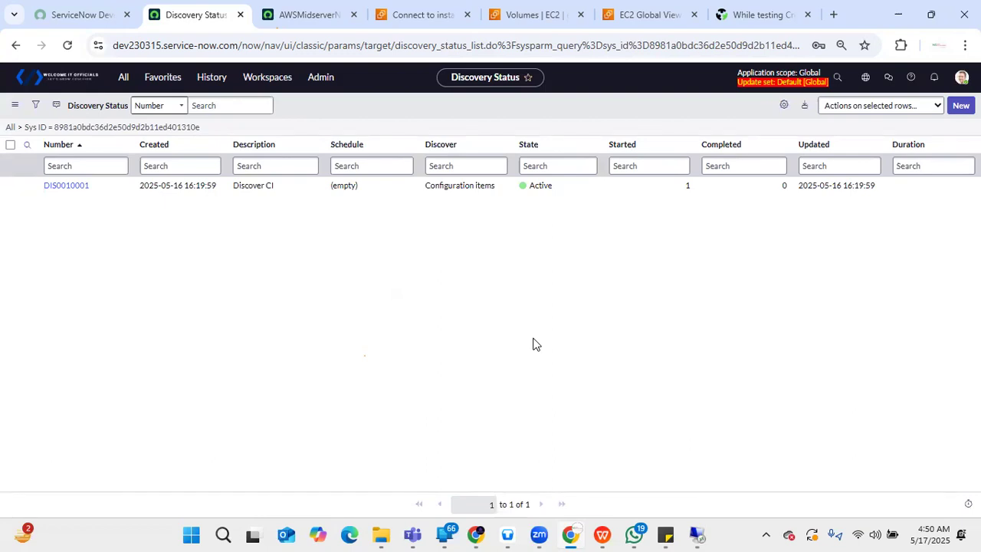
- Open the discovery status record DIS0010001 and view its discovery log and ECC Queue entries
click(469, 45)
drag(469, 46, 395, 44)
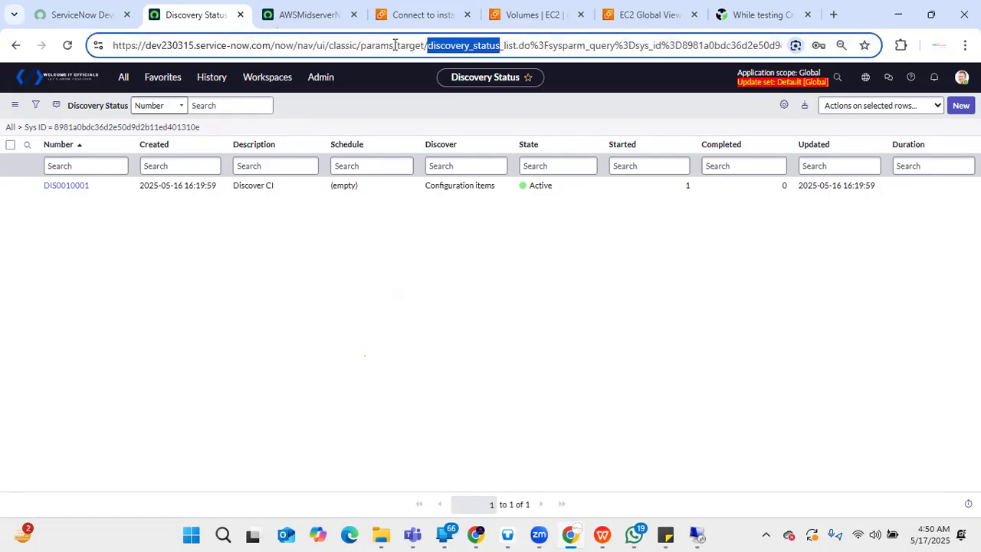
click(73, 190)
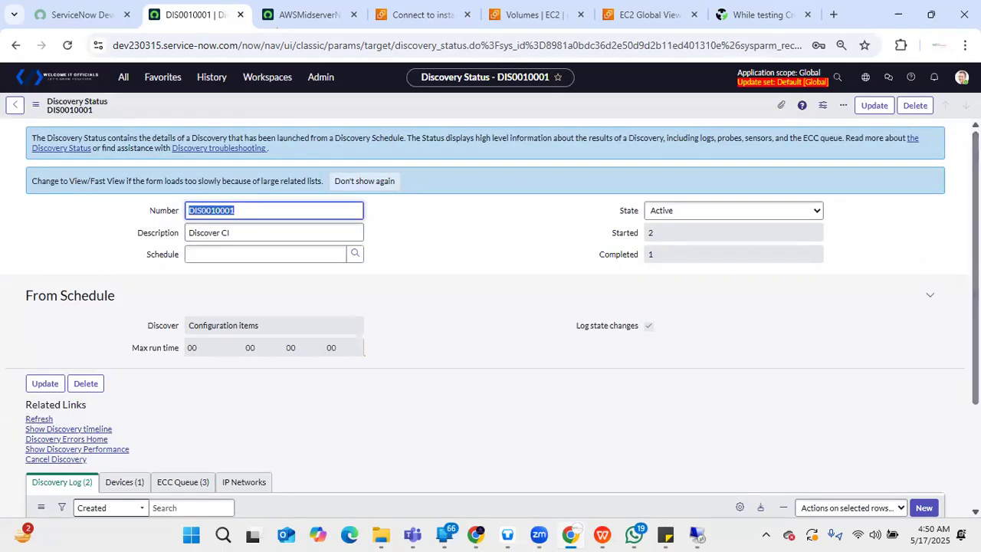
scroll(958, 257, down, 2)
drag(977, 299, 976, 330)
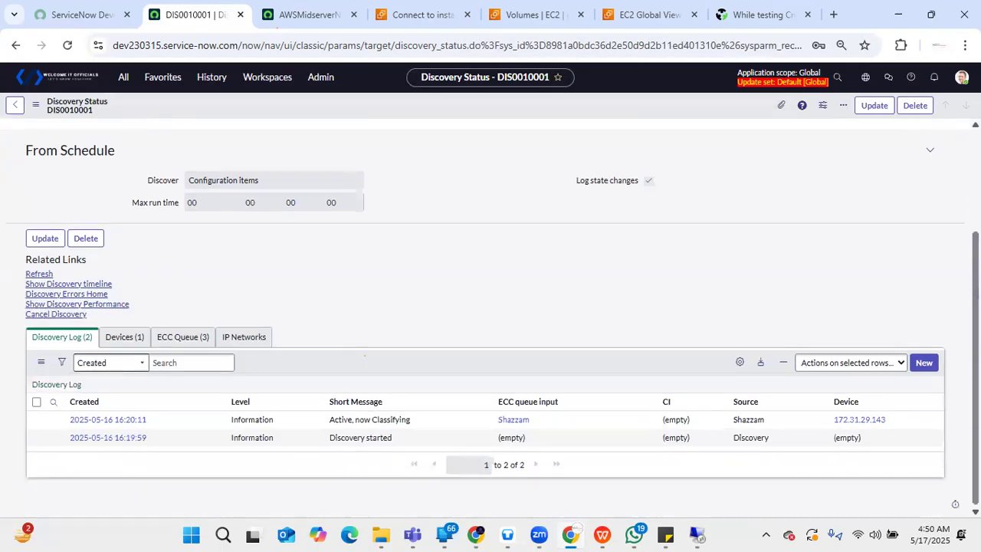
click(166, 341)
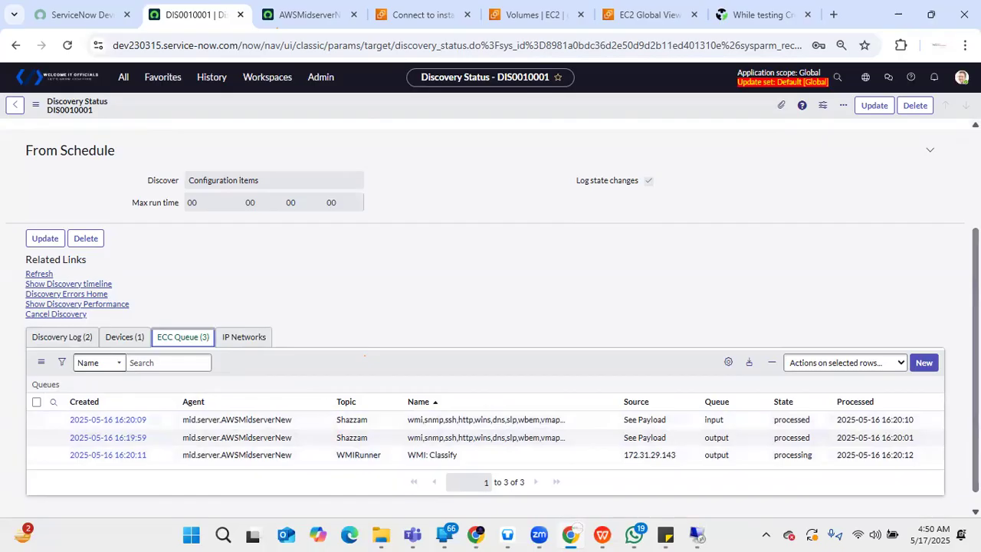
- Refresh the discovery status record and examine its overall state and the progress of its ECC Queue entries
click(34, 276)
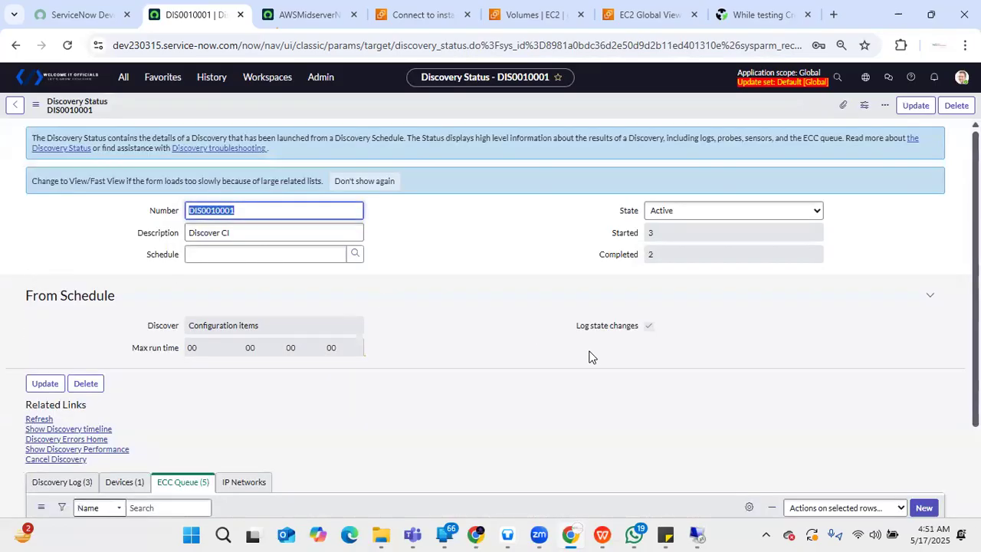
scroll(537, 384, down, 3)
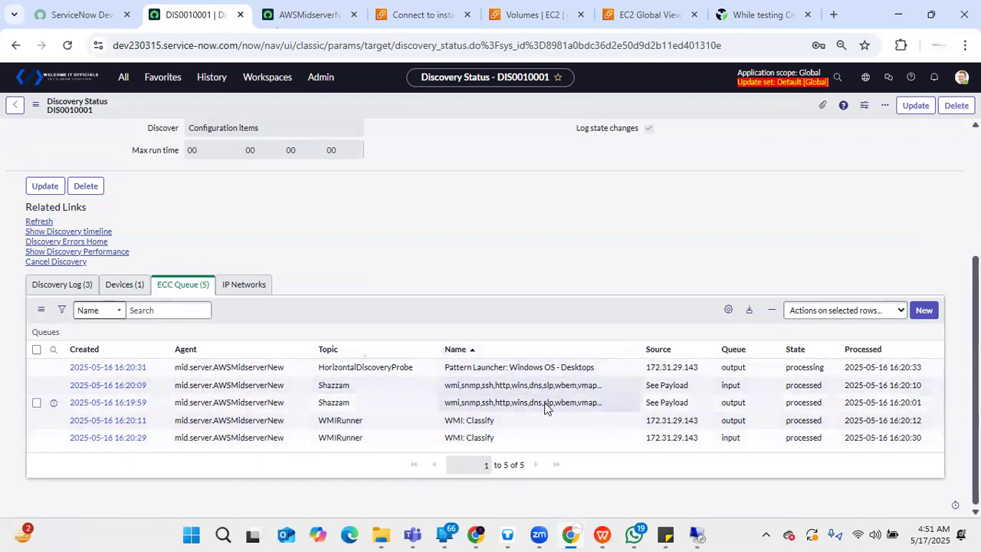
scroll(536, 345, up, 3)
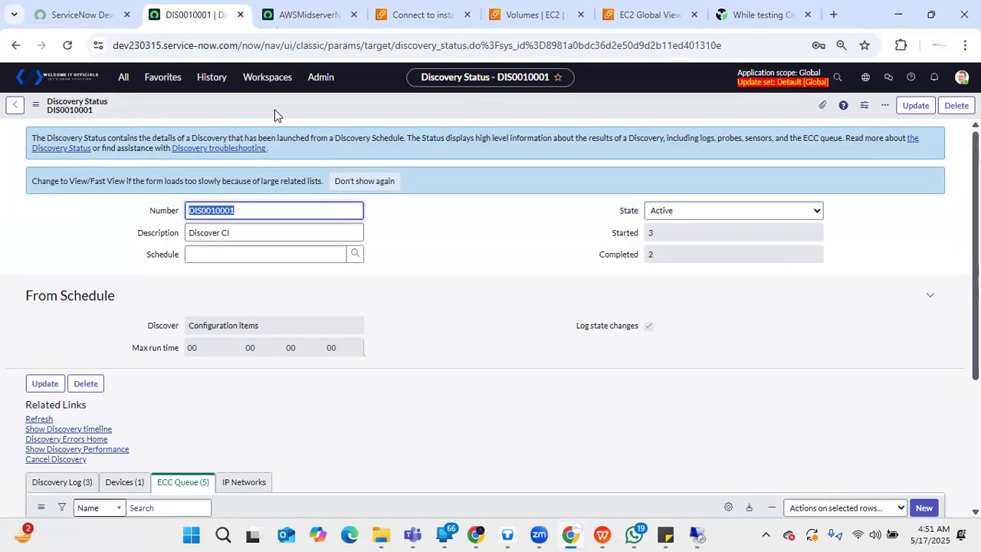
click(67, 47)
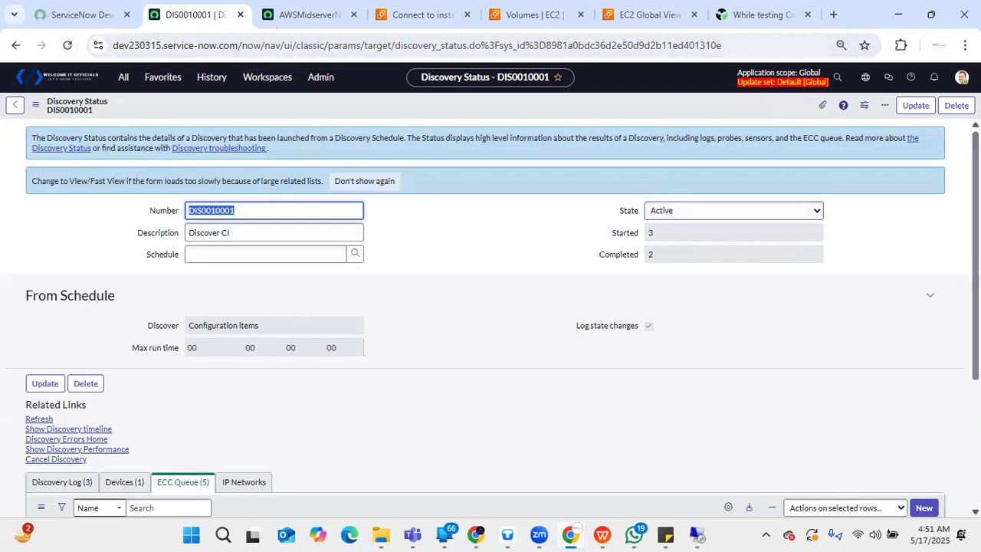
scroll(915, 246, down, 3)
scroll(491, 307, up, 3)
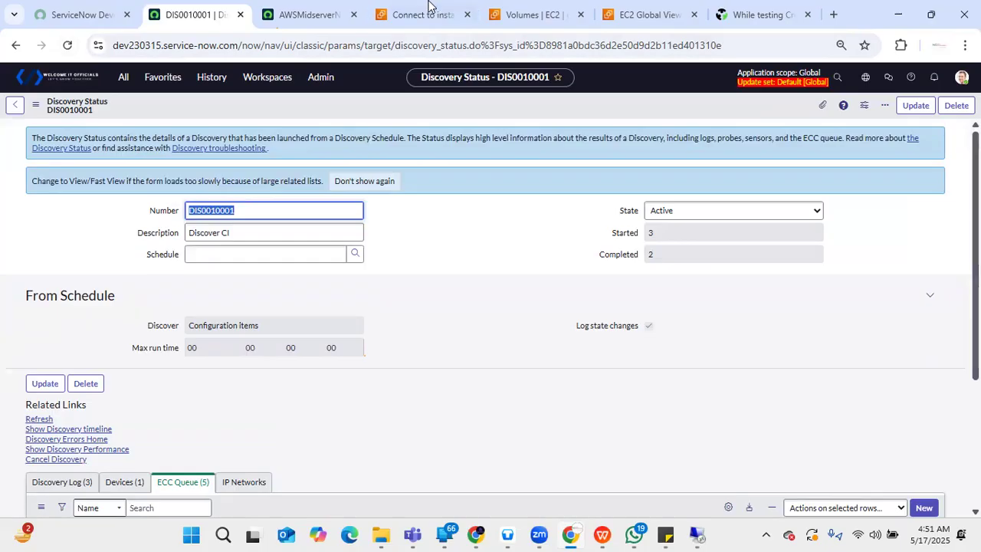
- Check the status of the MID Server AWSMidserverNew, and reload the discovery status record to recheck its progress
click(282, 14)
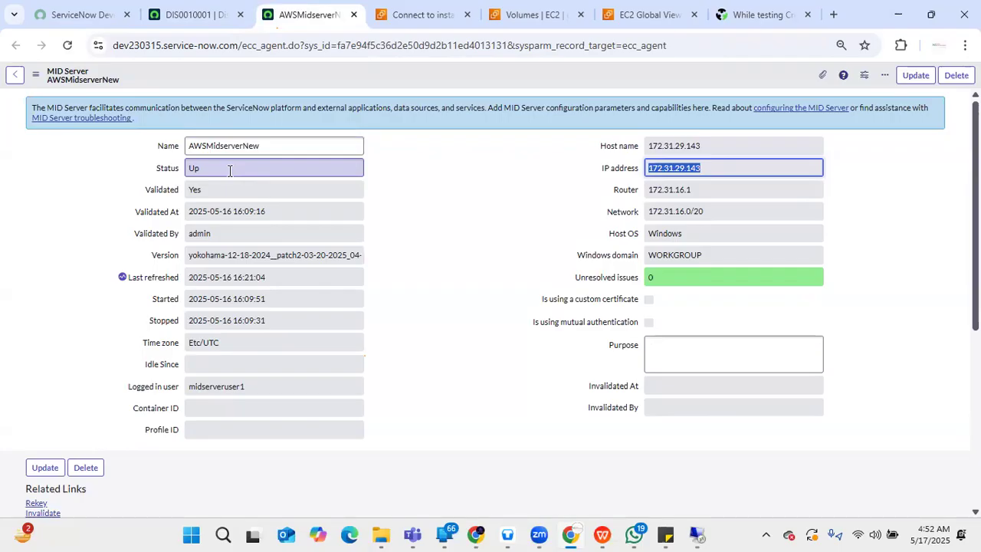
click(191, 14)
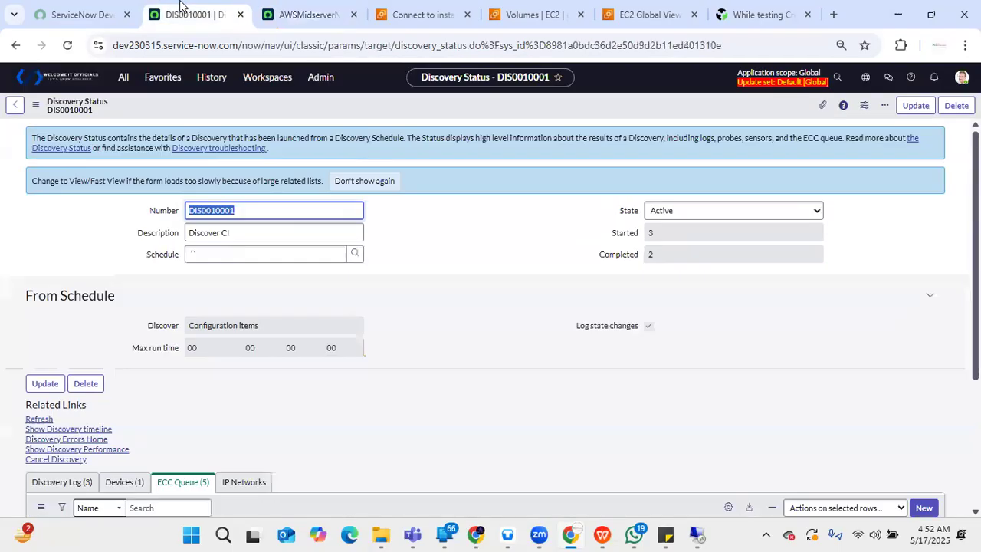
click(465, 281)
click(68, 46)
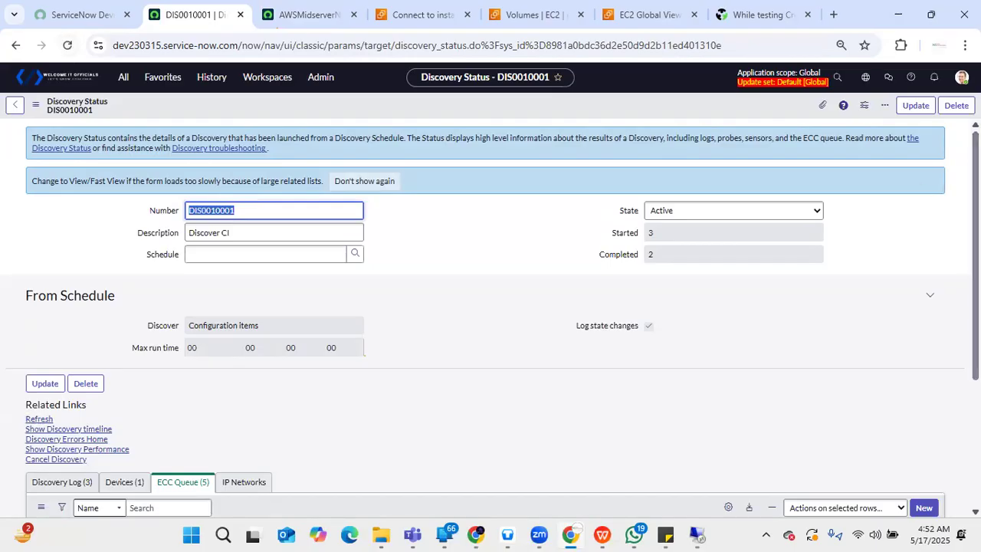
scroll(422, 463, down, 3)
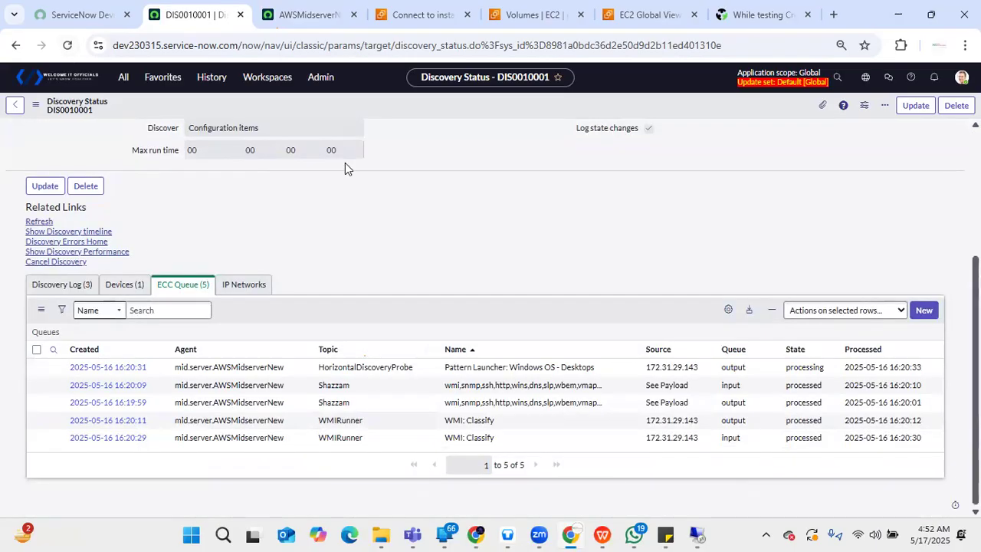
click(67, 46)
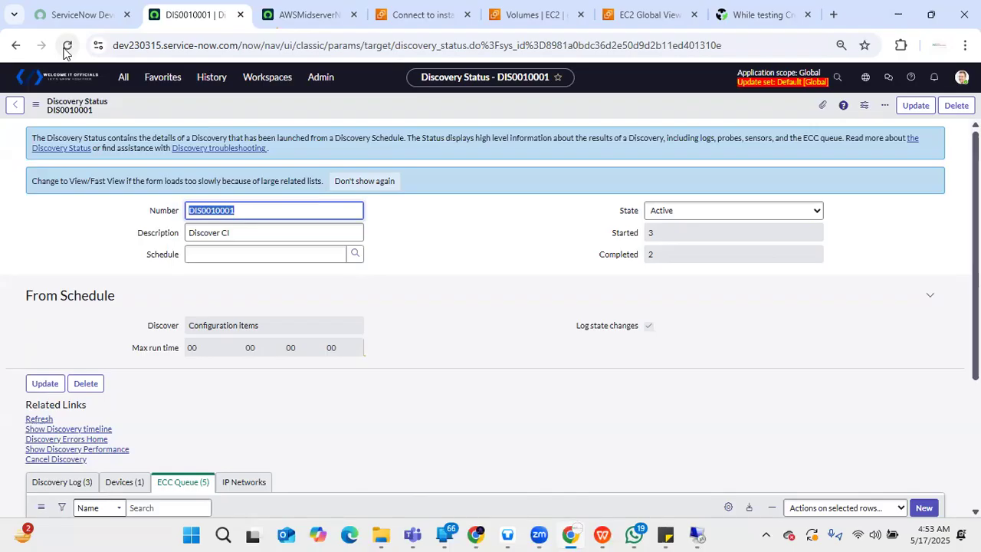
click(603, 496)
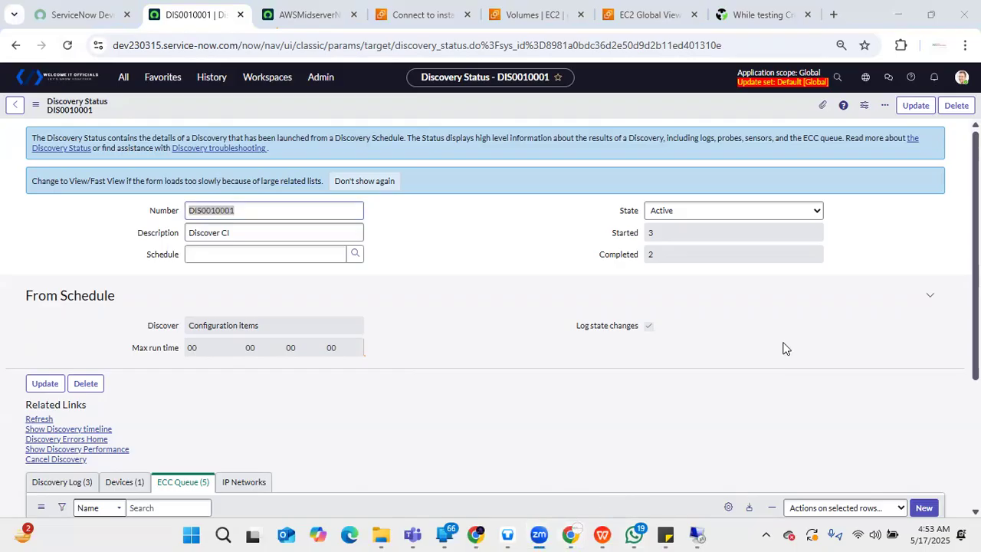